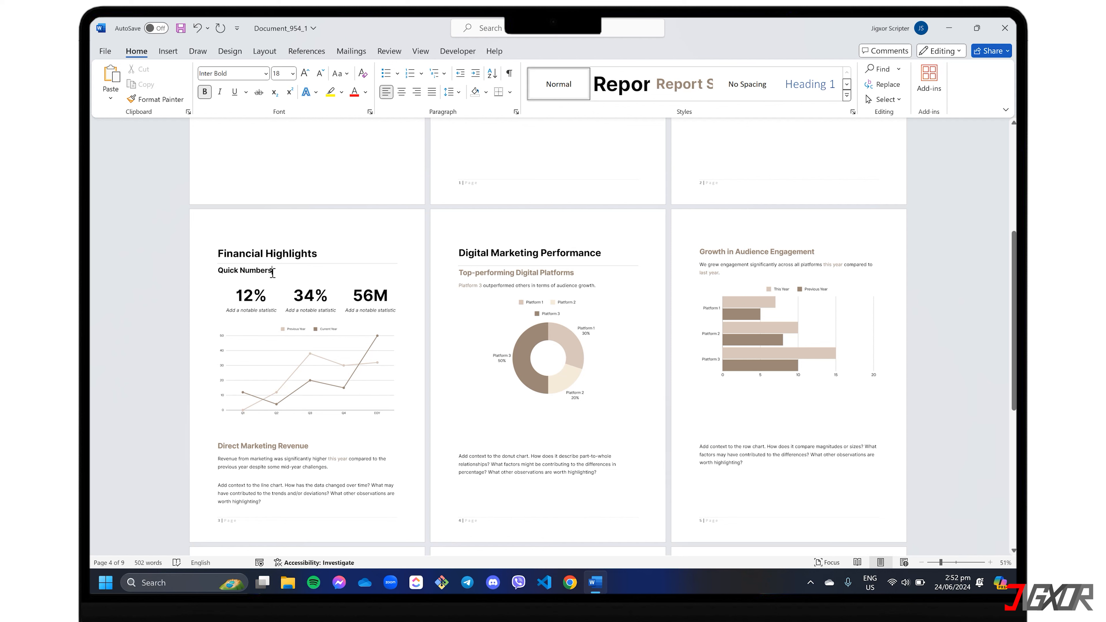
Apply the Report Subheader style to the "Quick Numbers" and "Direct Marketing Revenue" headings.
click(685, 84)
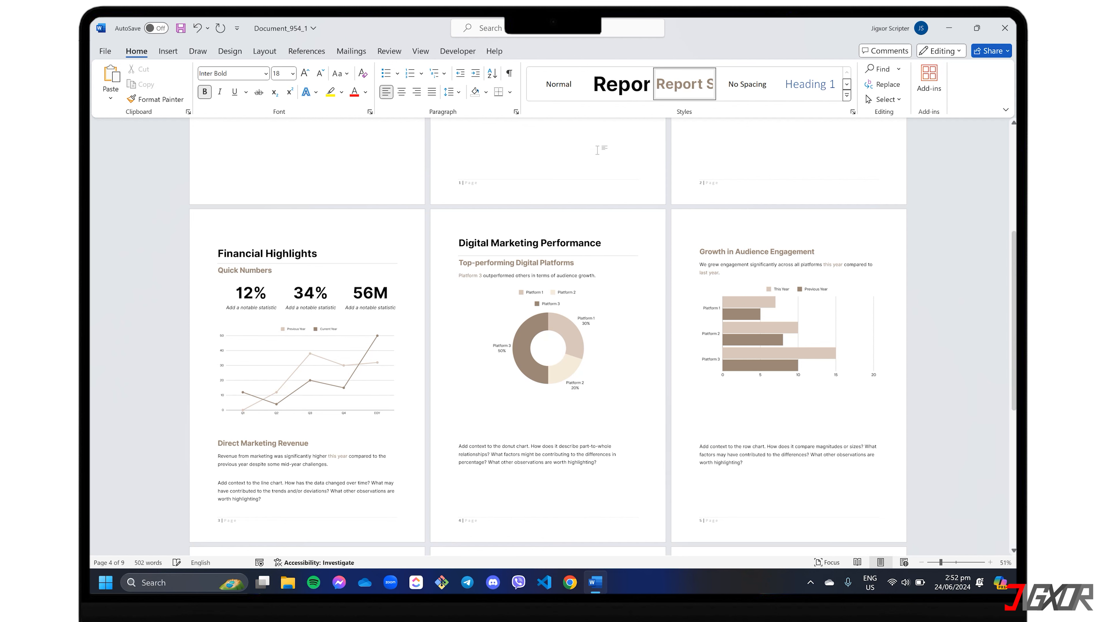
click(310, 443)
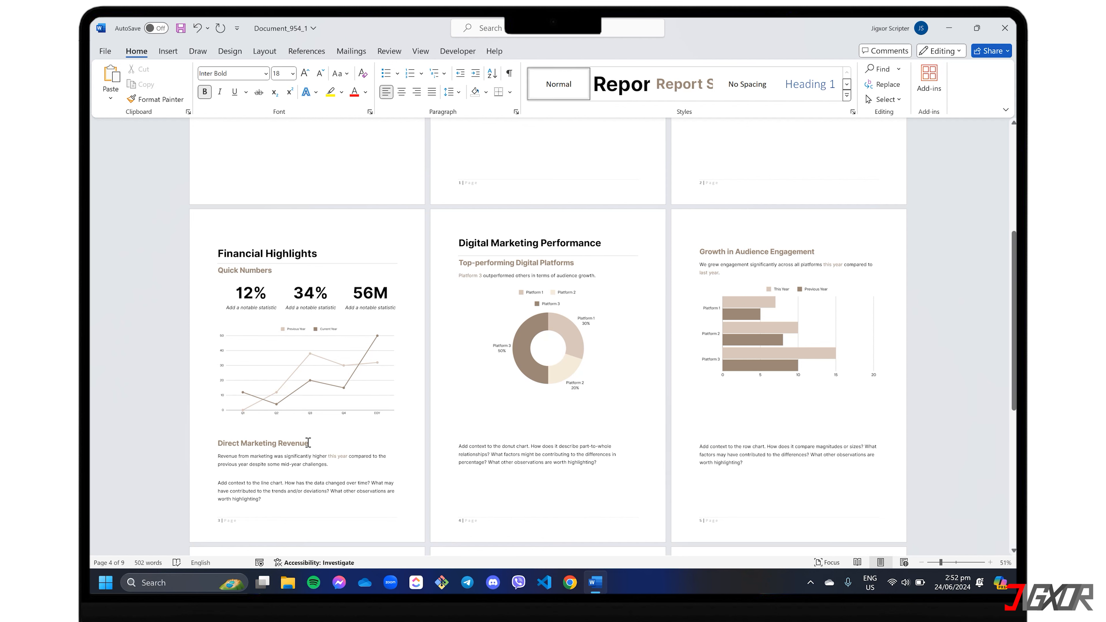
click(685, 83)
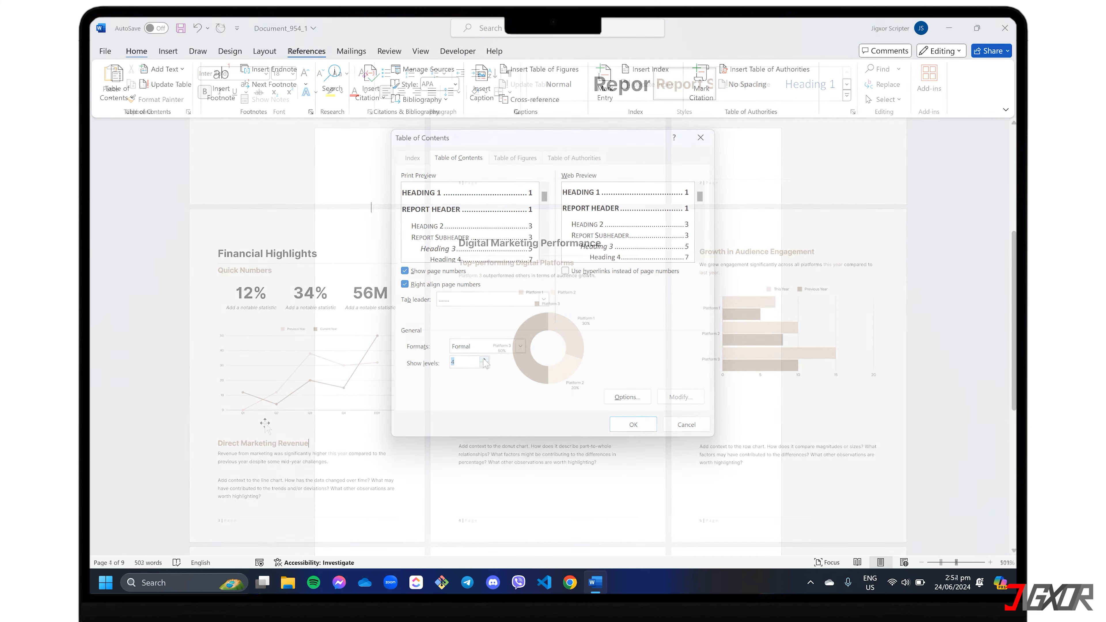
Reduce the number of levels shown in the Formal custom table of contents and insert it.
click(484, 365)
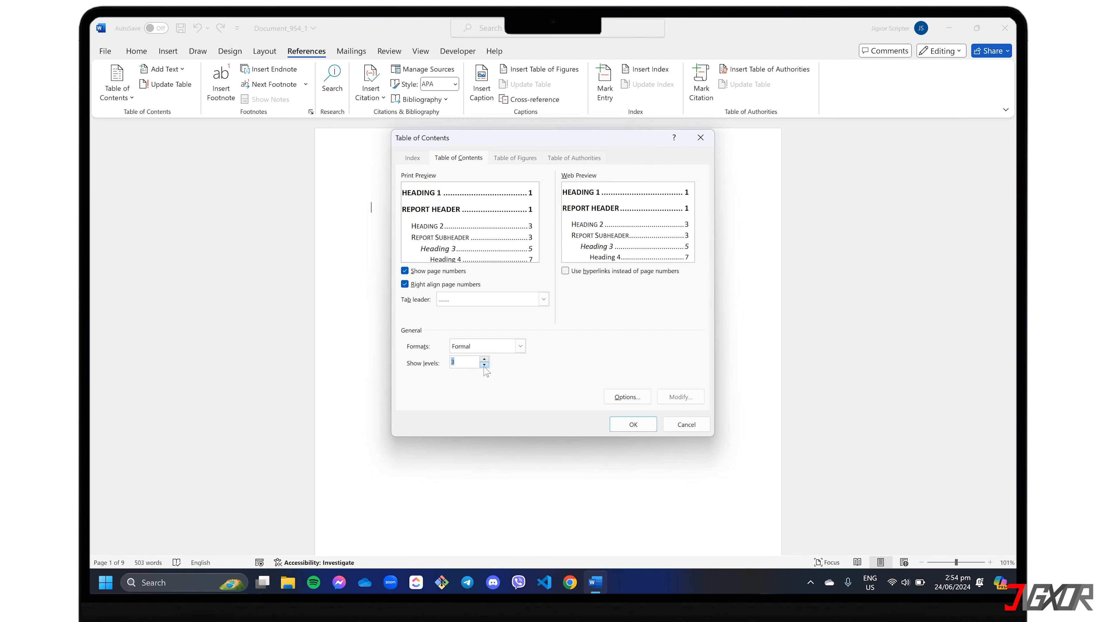
click(634, 423)
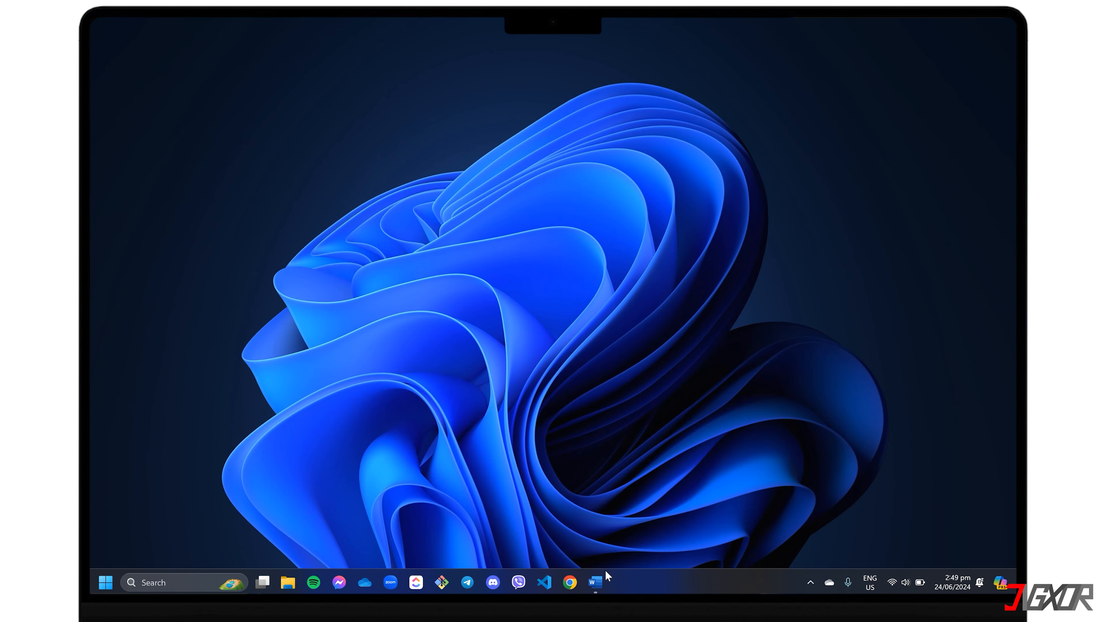
Switch to the Document_954_1 report in Word and show all available text styles.
click(597, 580)
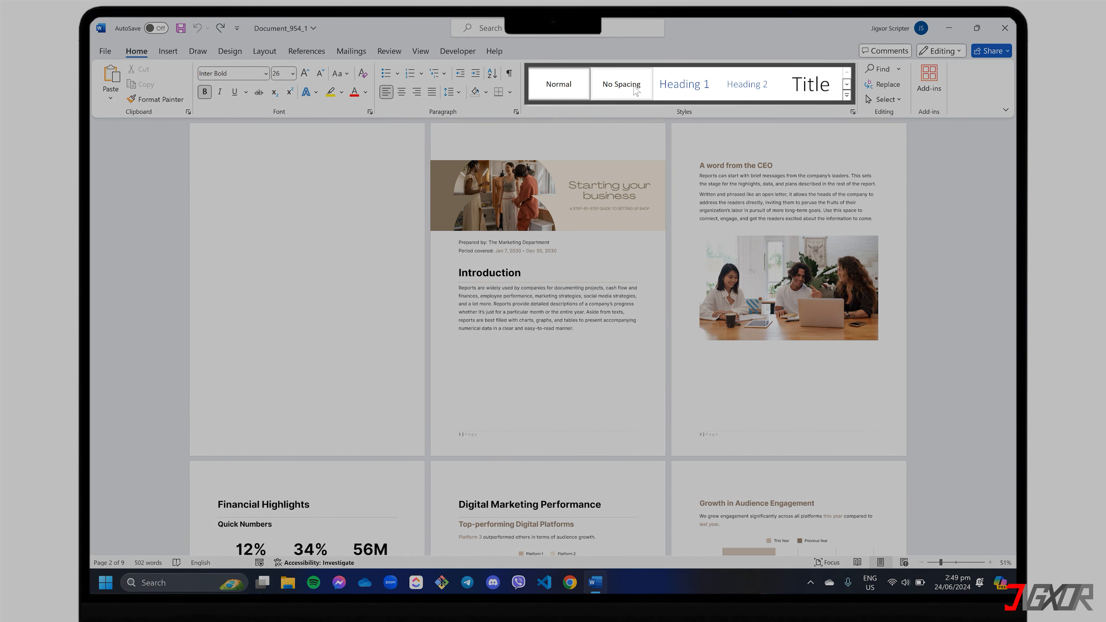
click(847, 95)
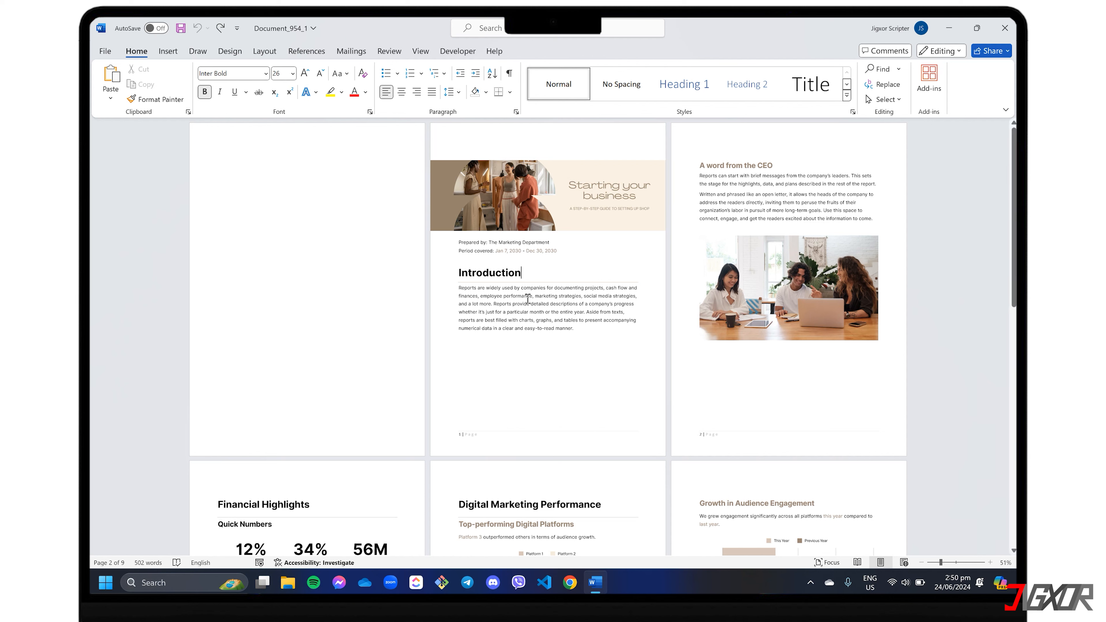
Try the built-in Heading 1 style on "Introduction" and Heading 2 on "A word from the CEO".
click(684, 84)
click(775, 164)
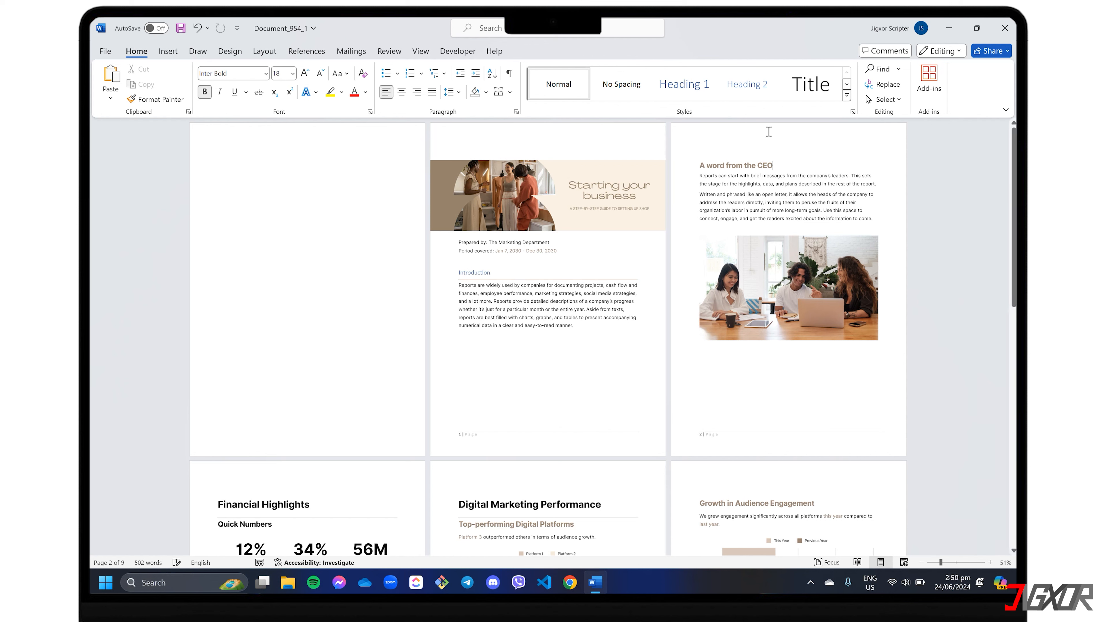
click(747, 85)
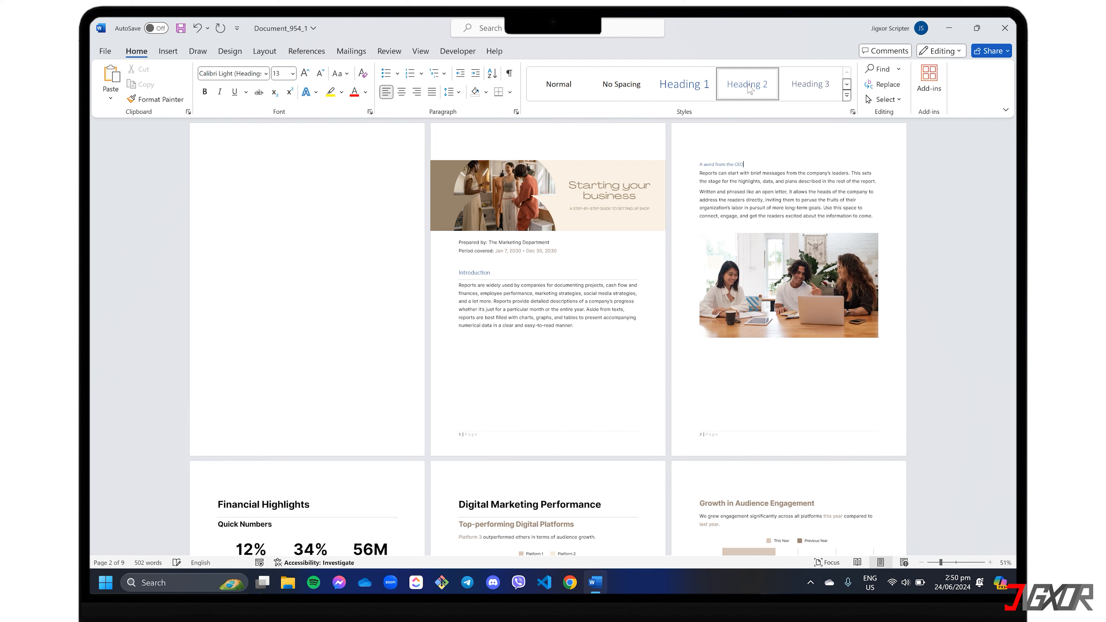
Undo the built-in heading styles applied to the report's headings.
click(492, 273)
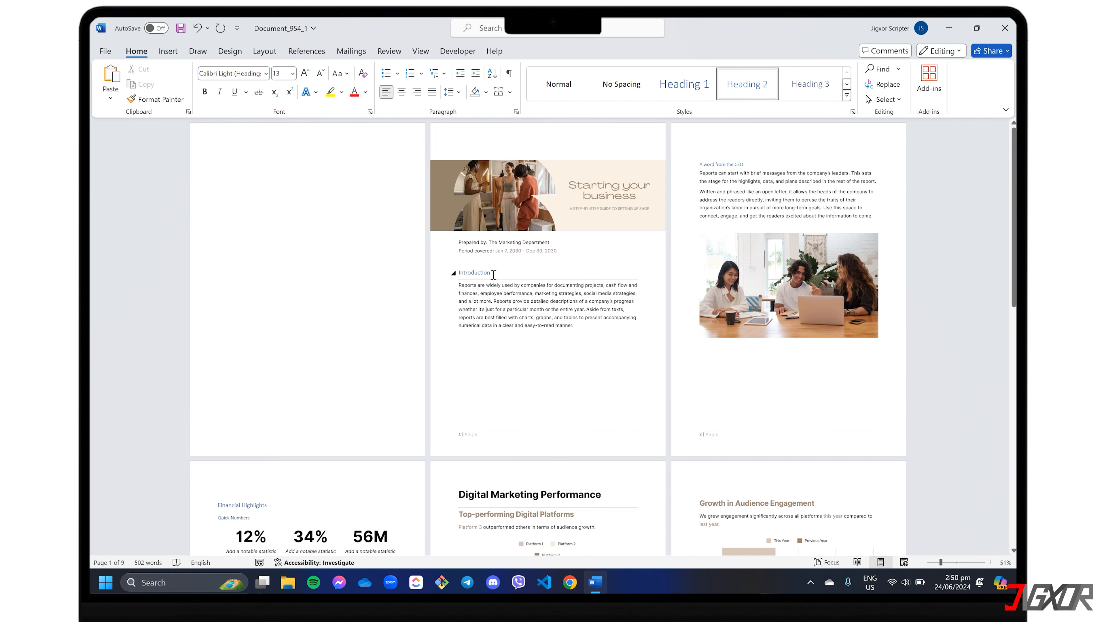
key(ctrl+z)
key(ctrl+z)
key(ctrl+z)
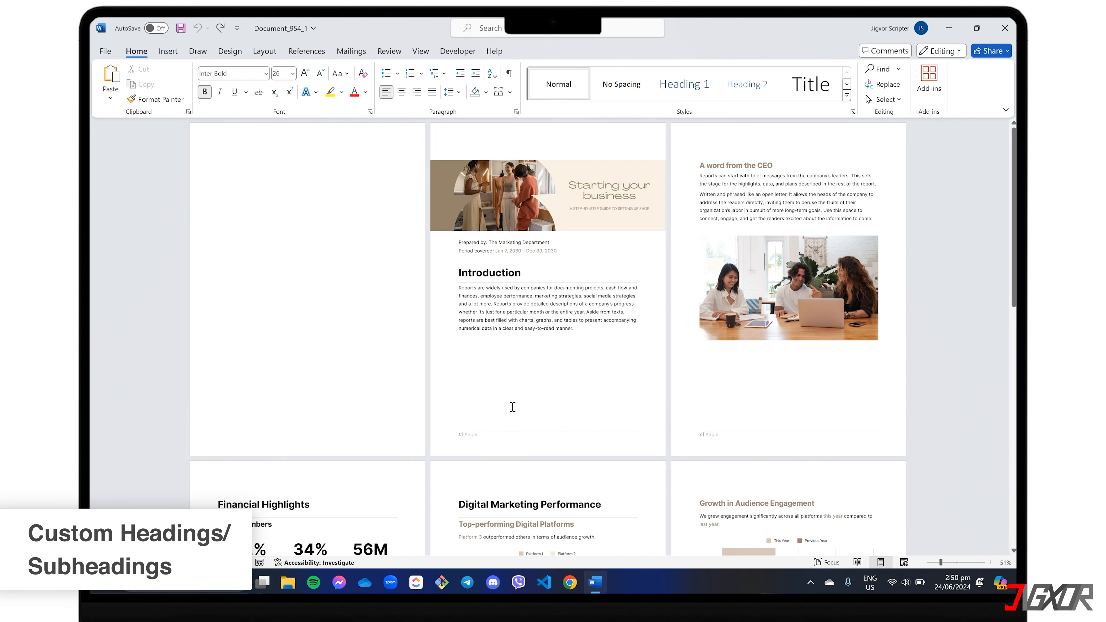
Create a style named "Report Header" from the "Introduction" heading's formatting, based on Heading 1.
double_click(505, 275)
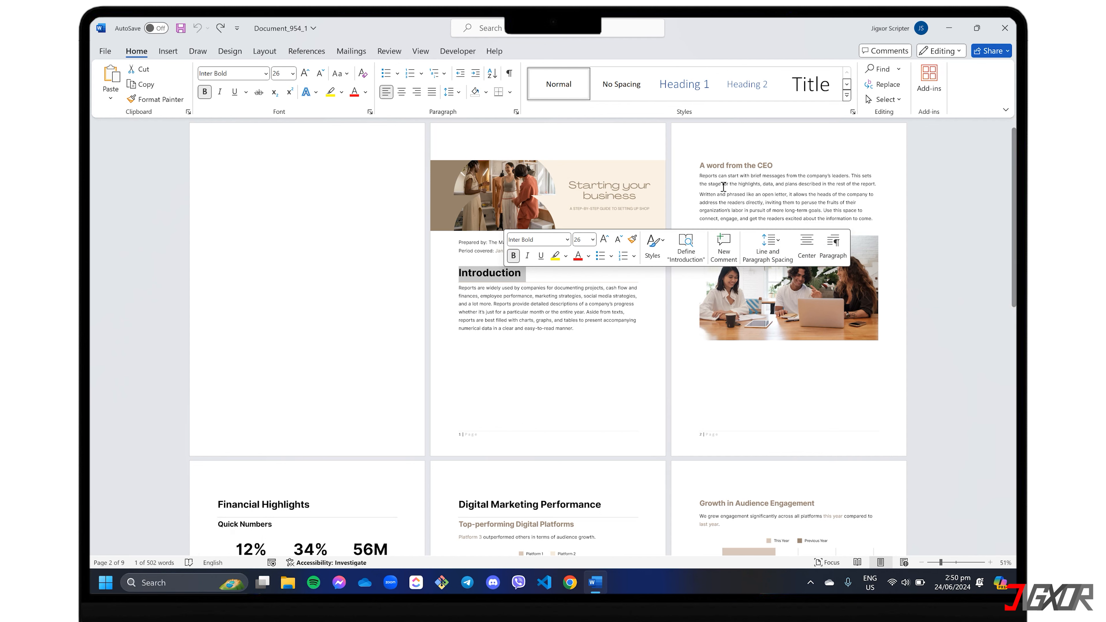
click(847, 95)
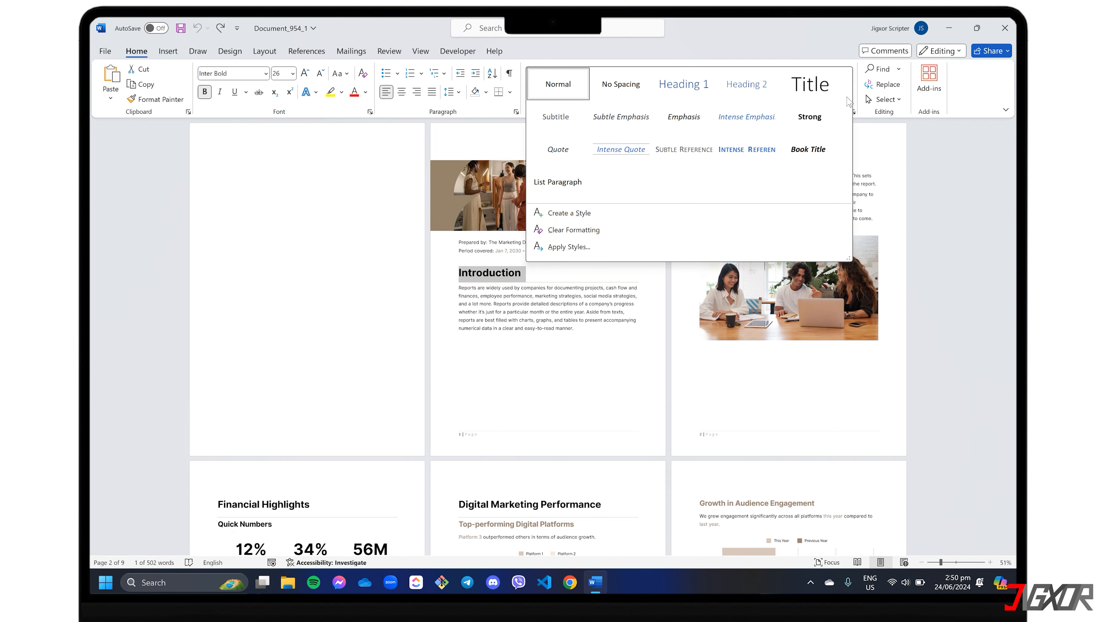
click(618, 220)
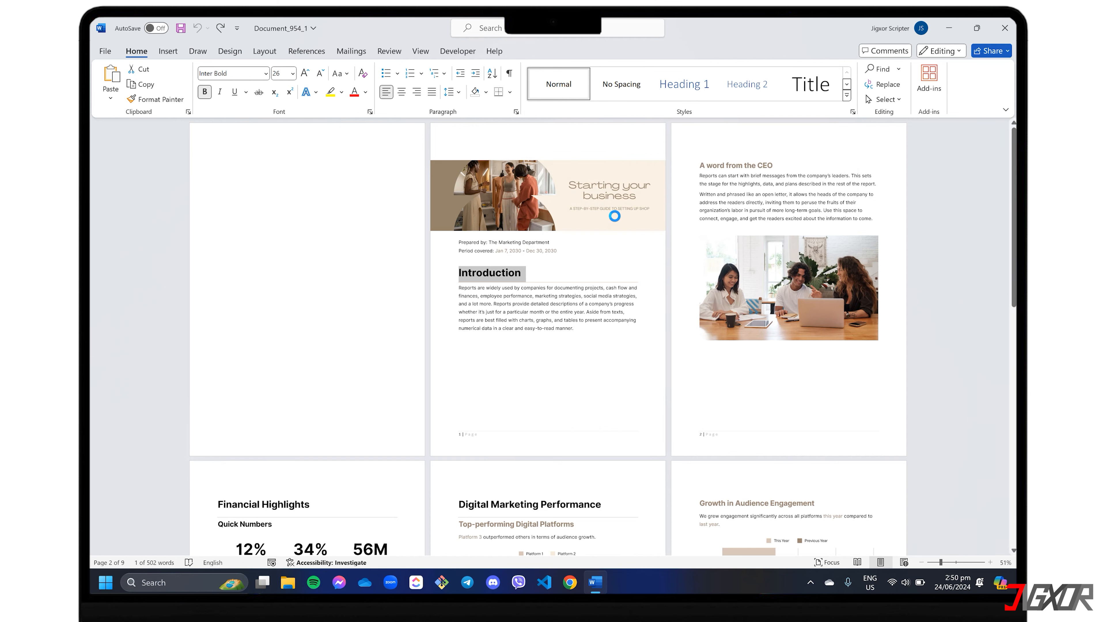
text(Report)
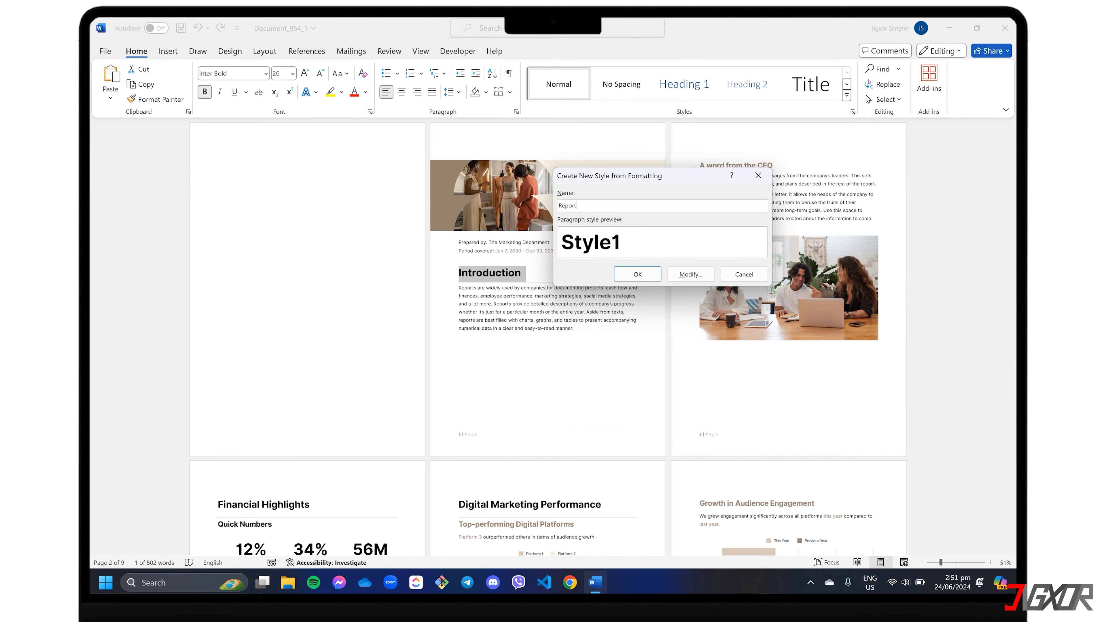
text( Header)
click(688, 276)
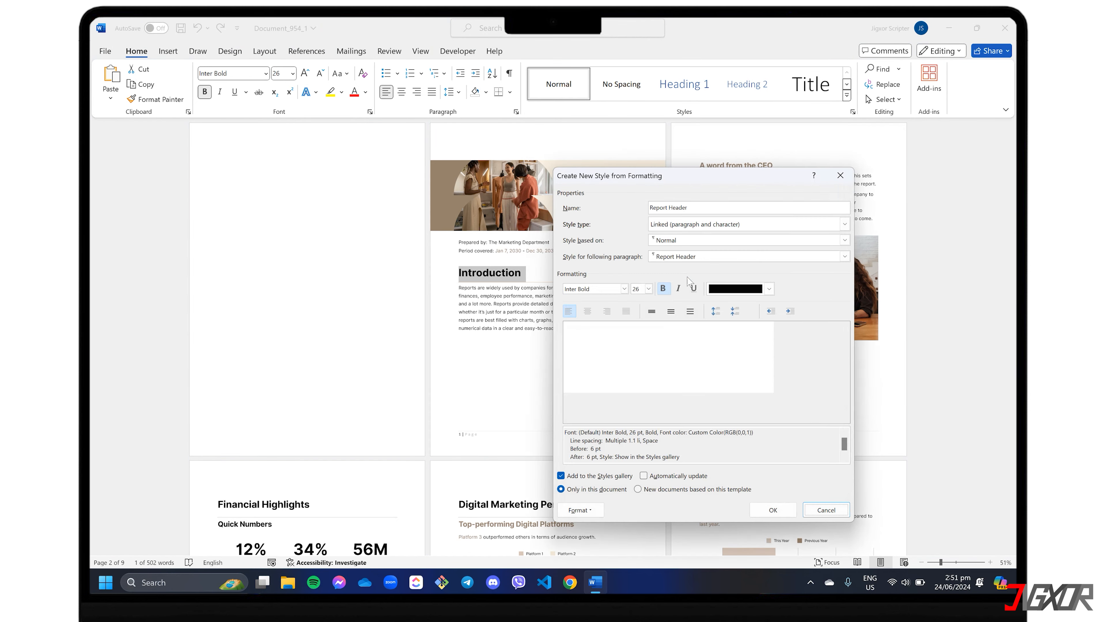
click(683, 242)
click(676, 280)
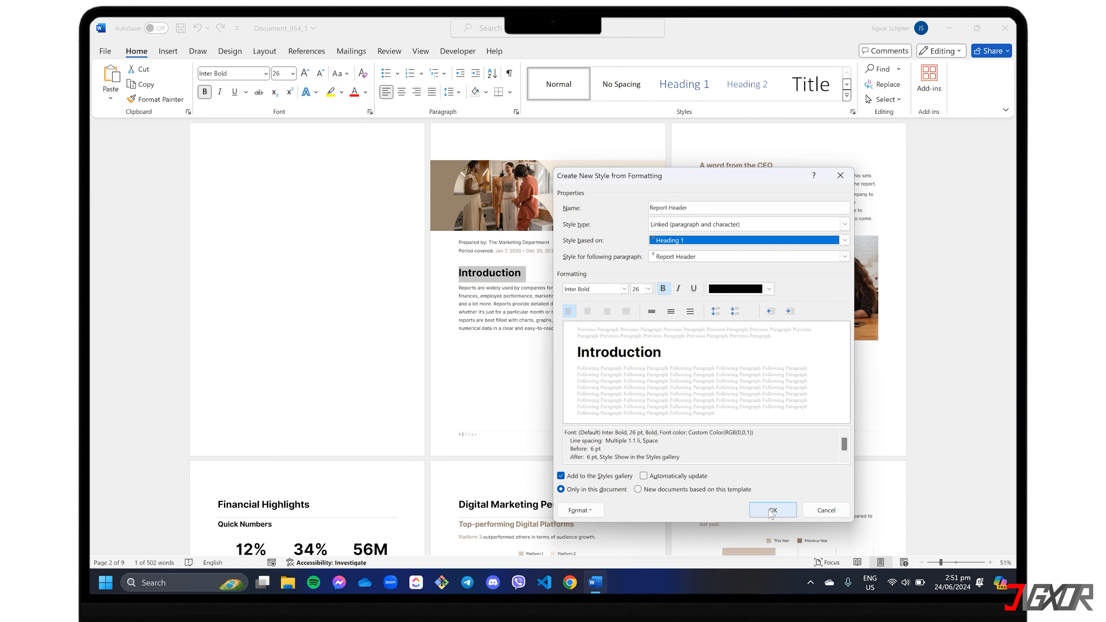
click(772, 510)
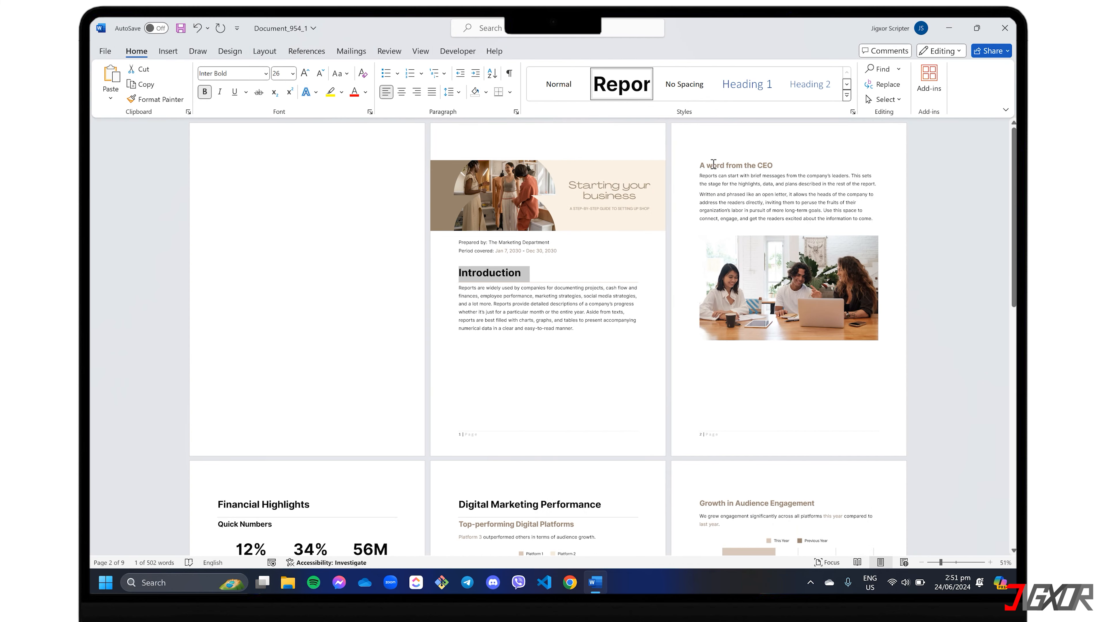
Create a style named "Report Subheader" from the "A word from the CEO" heading's formatting, based on Heading 2.
drag(698, 166, 778, 166)
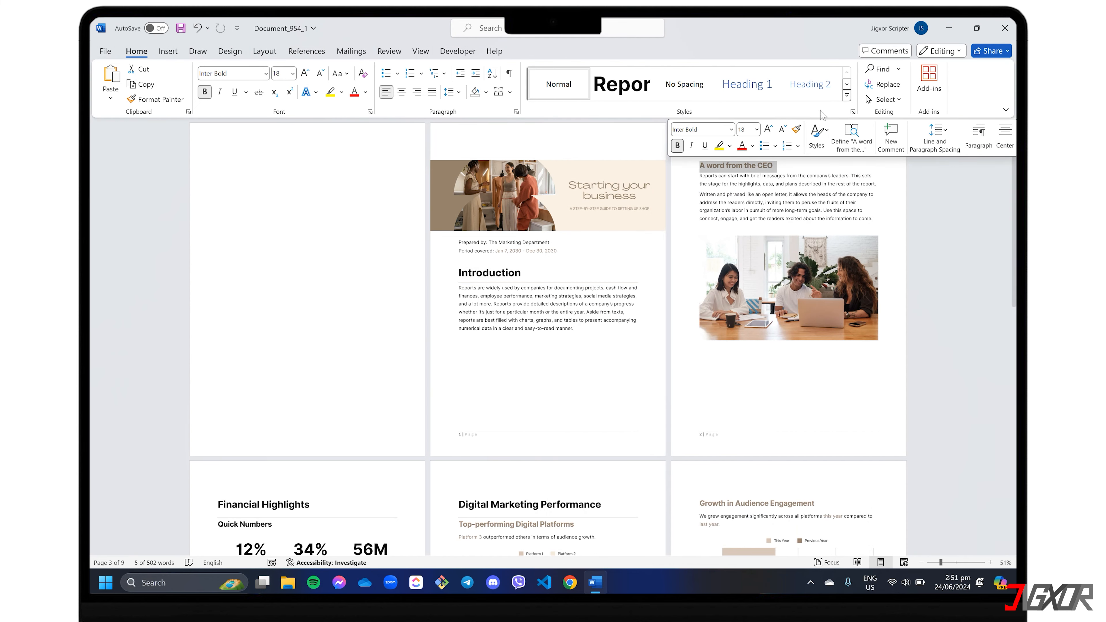
click(847, 95)
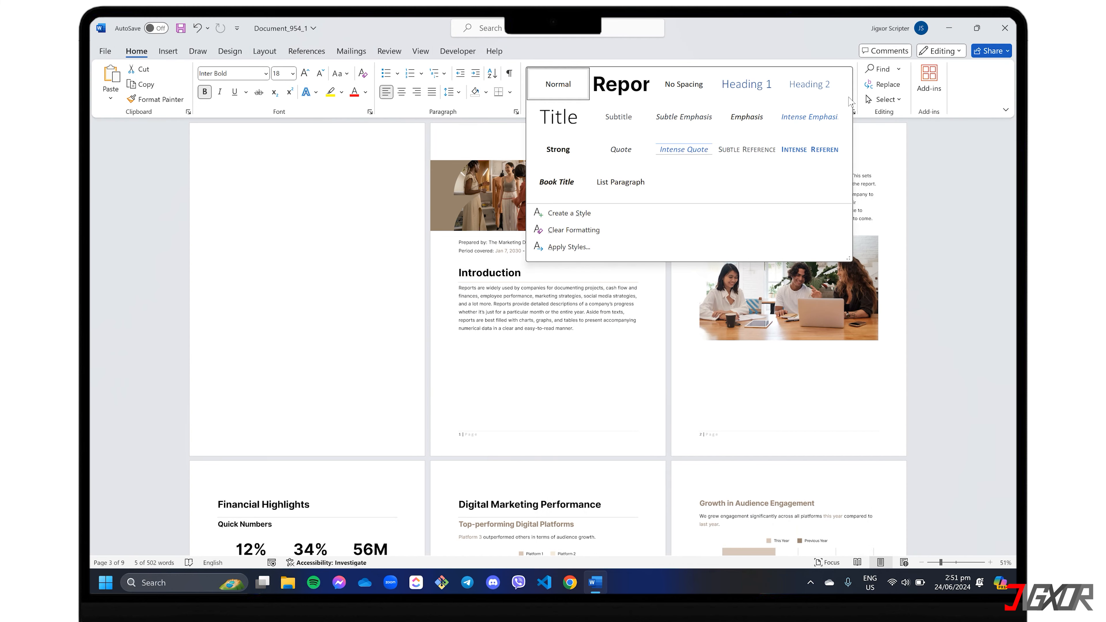
click(640, 212)
text(Repor)
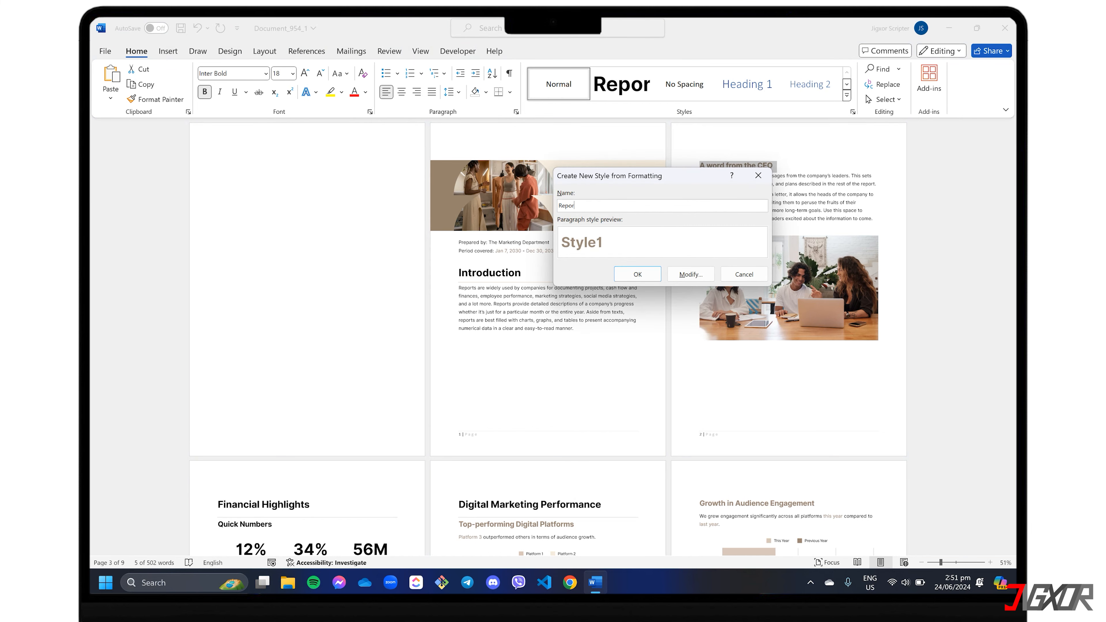
text(t Subheader)
click(693, 275)
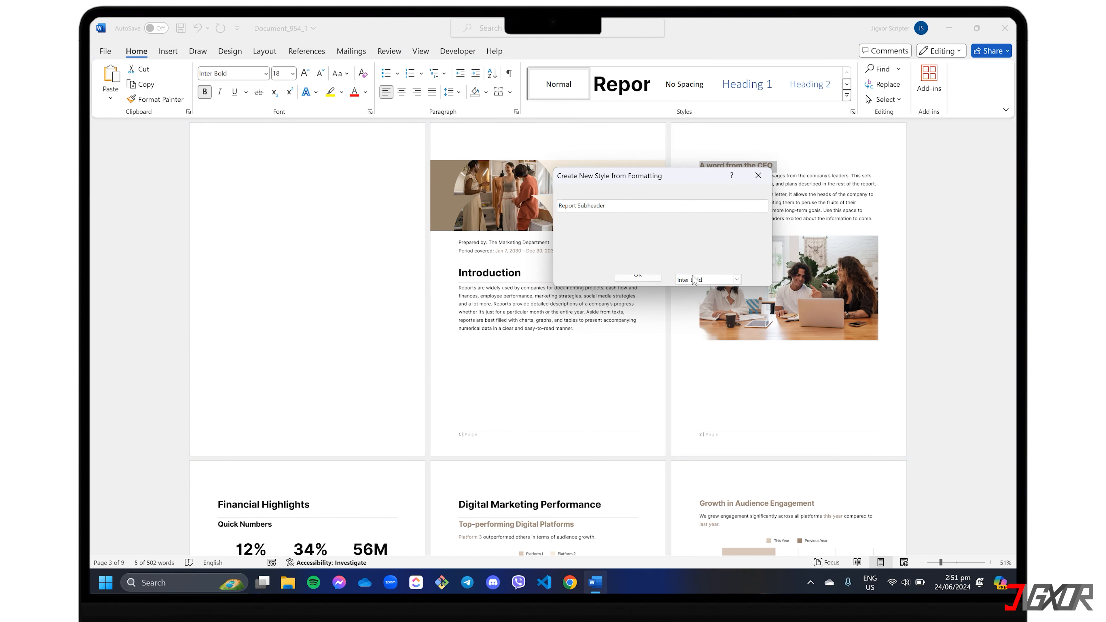
click(844, 240)
click(677, 284)
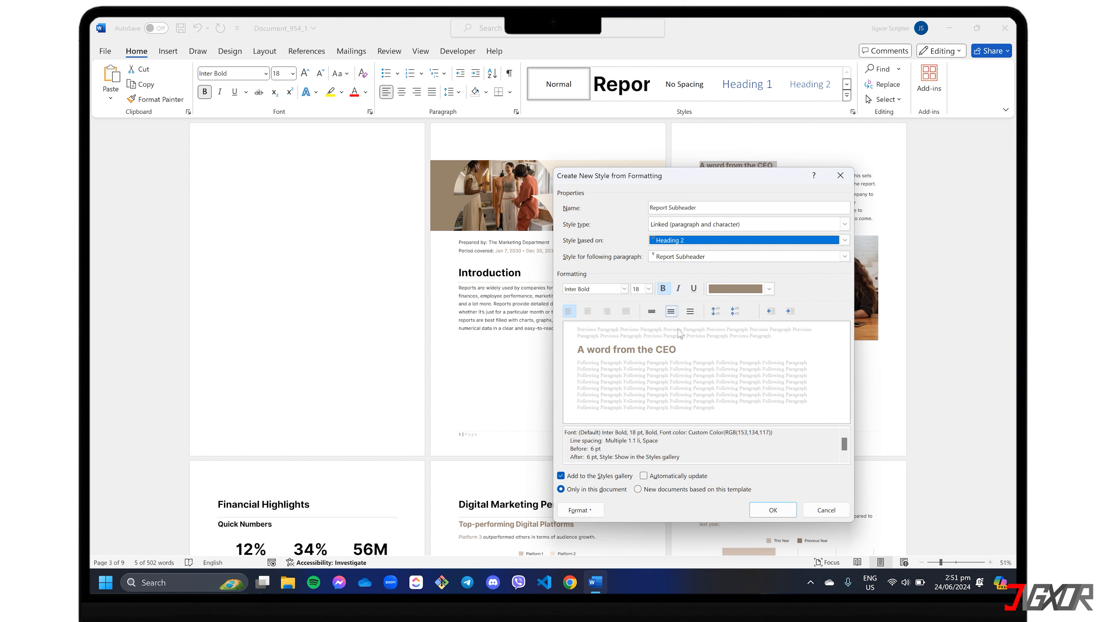
click(766, 512)
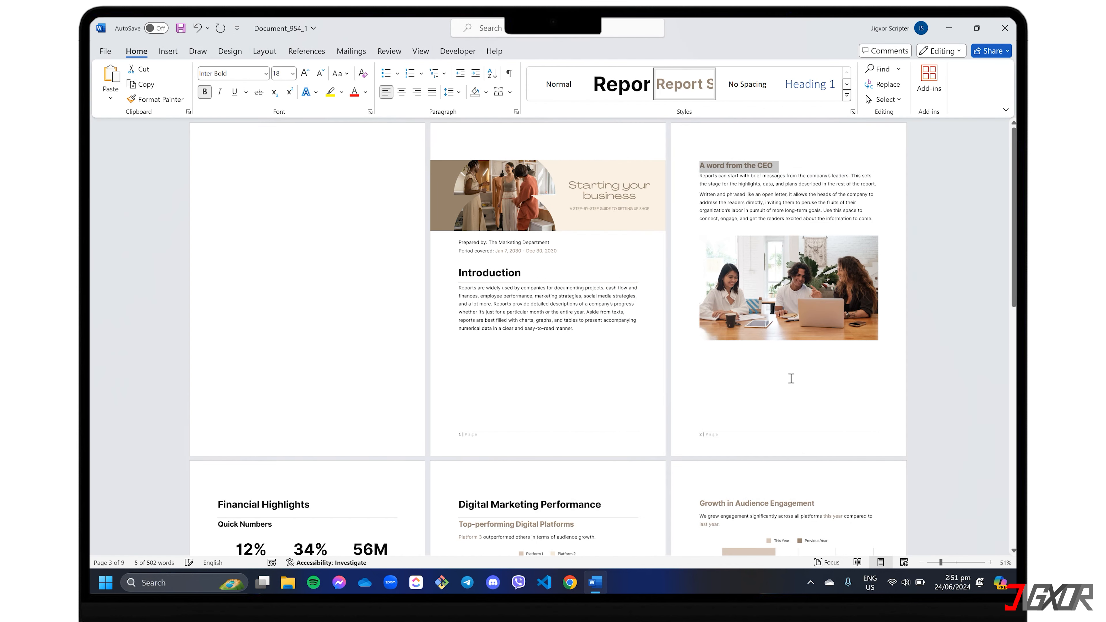
click(784, 165)
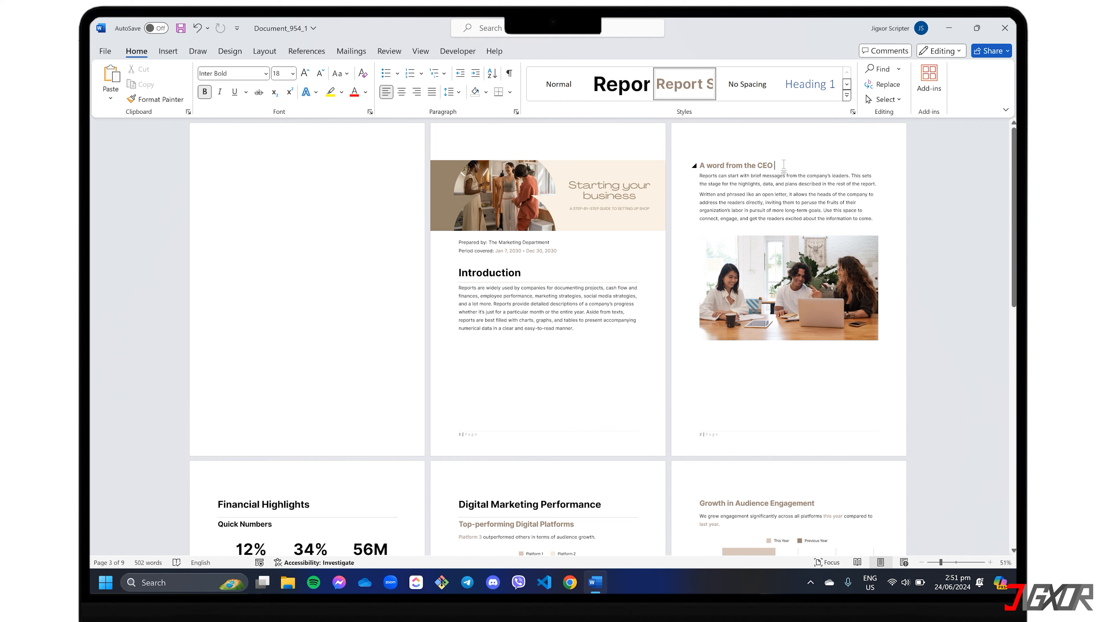
Apply the Report Header style to "Financial Highlights" and the Report Subheader style to "Quick Numbers".
scroll(784, 166, down, 5)
click(308, 254)
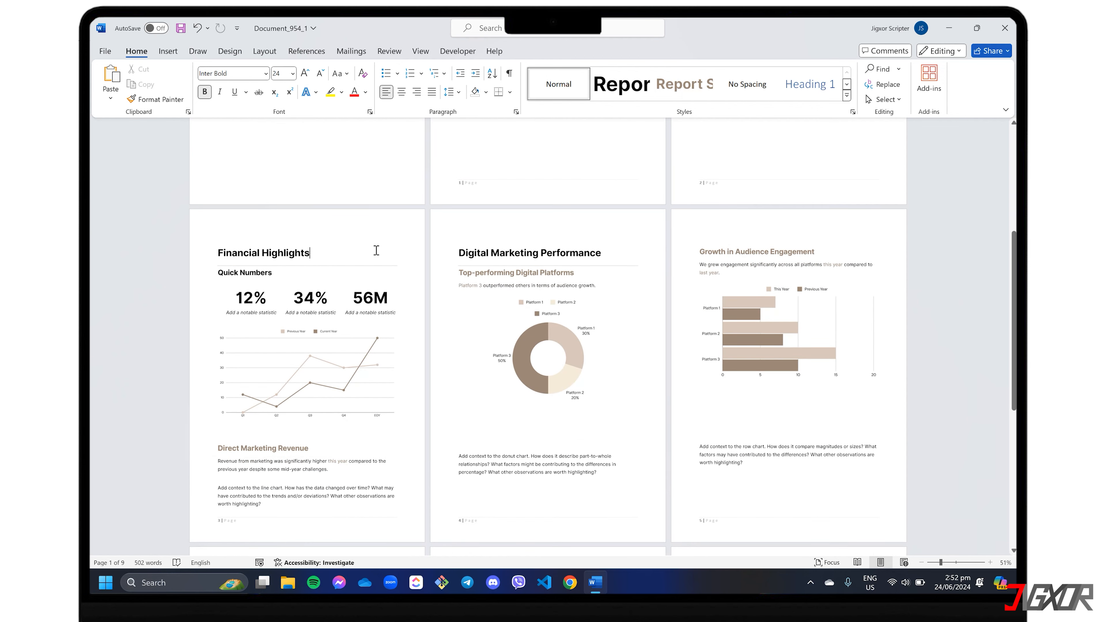
click(612, 100)
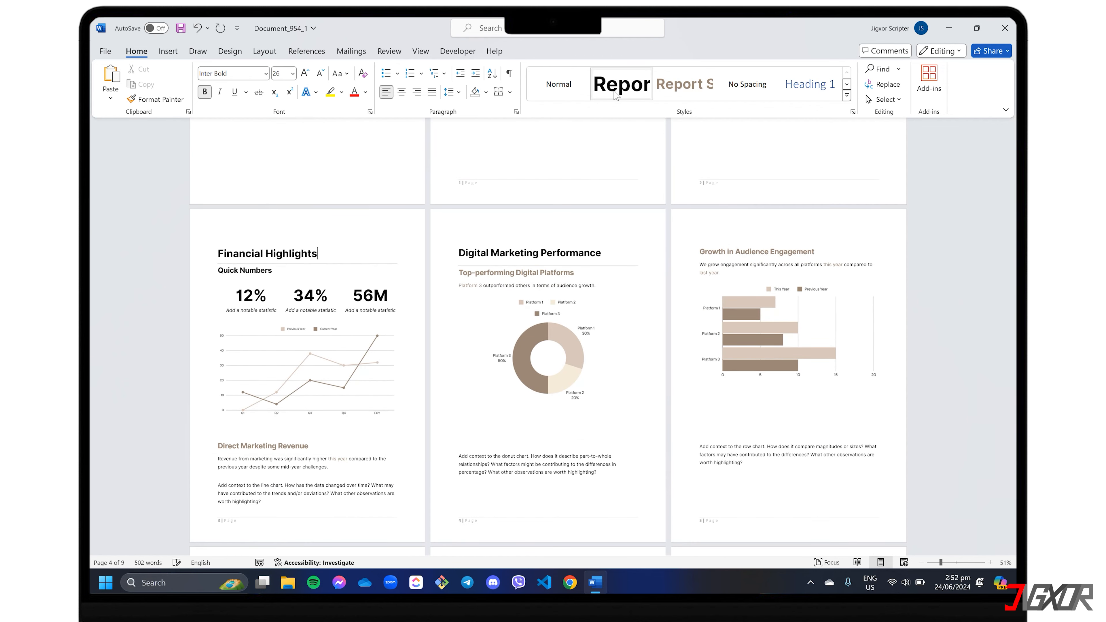
click(272, 271)
click(682, 94)
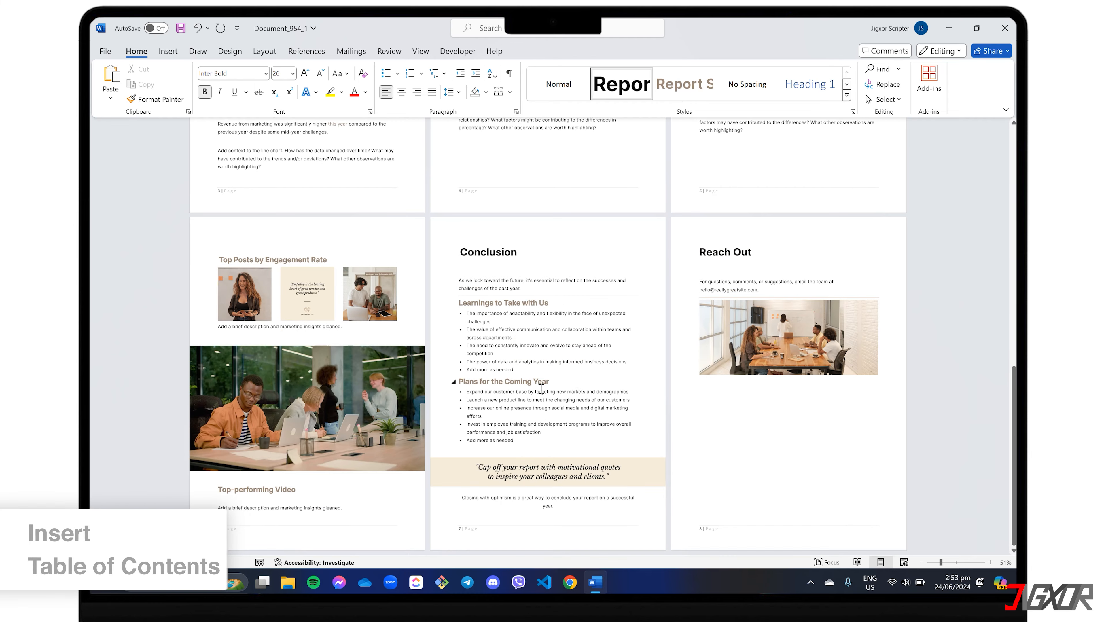
Try the built-in Automatic Table 2 table of contents on the blank first page and undo its insertion.
scroll(540, 390, up, 10)
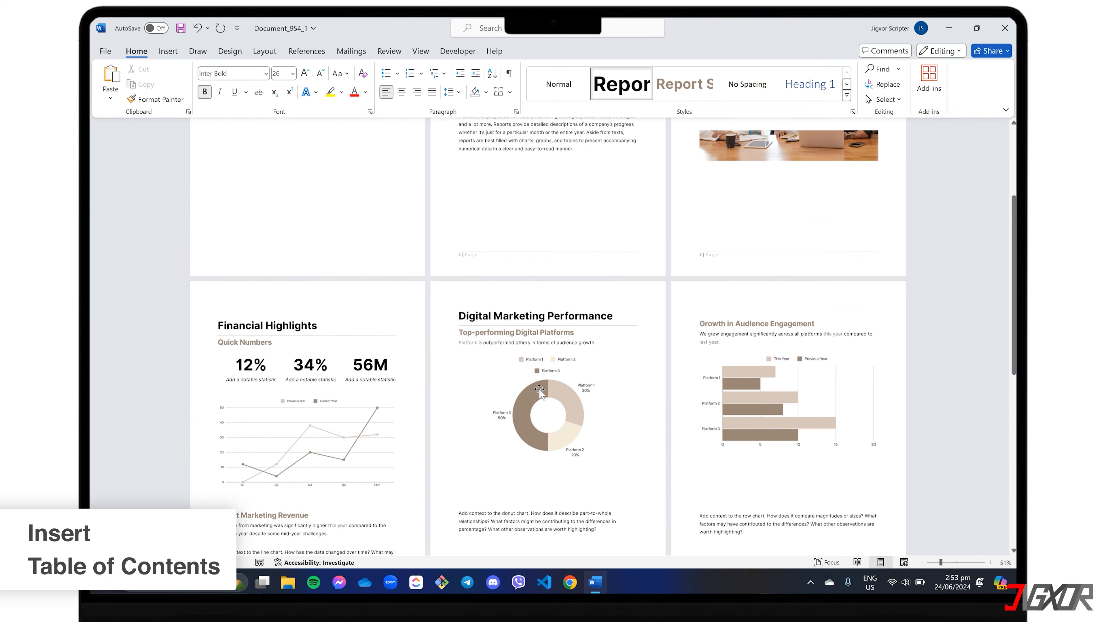
scroll(540, 390, up, 4)
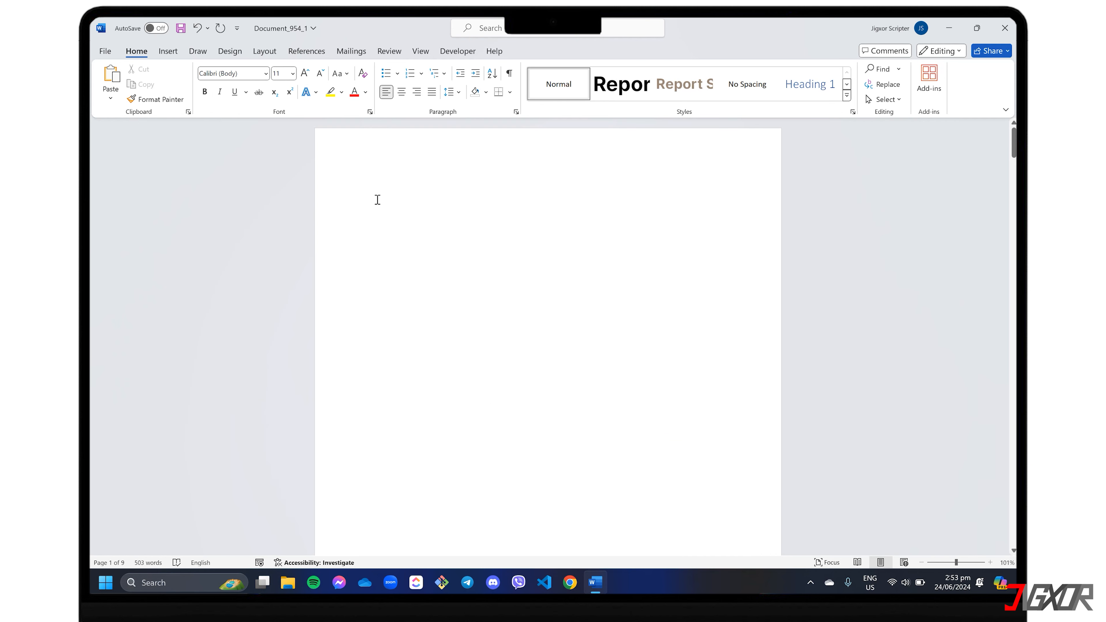
click(312, 54)
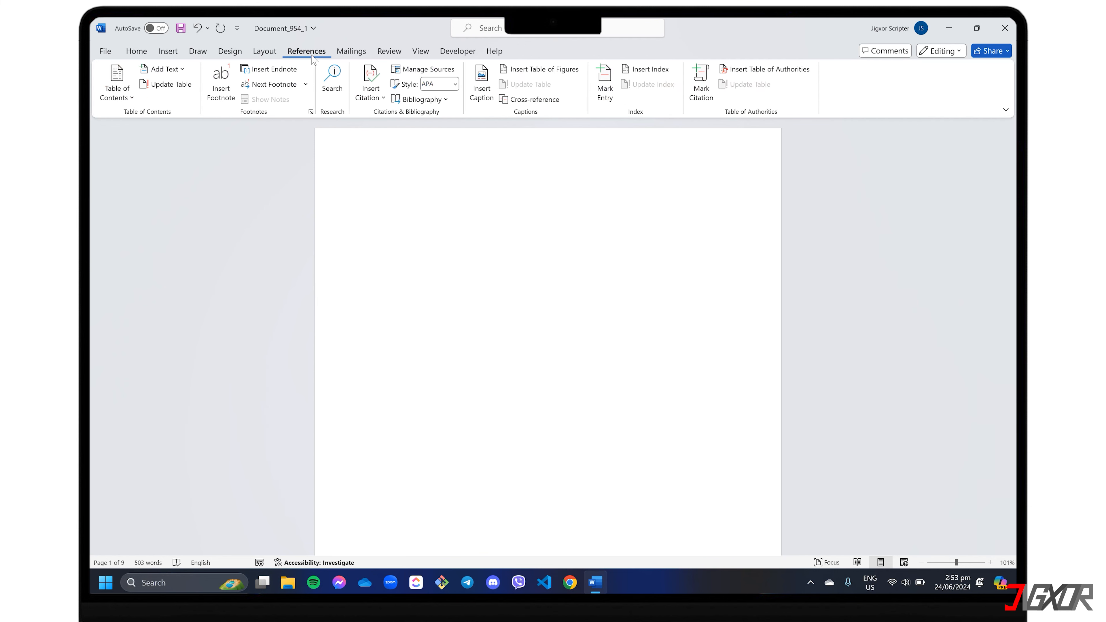
click(126, 97)
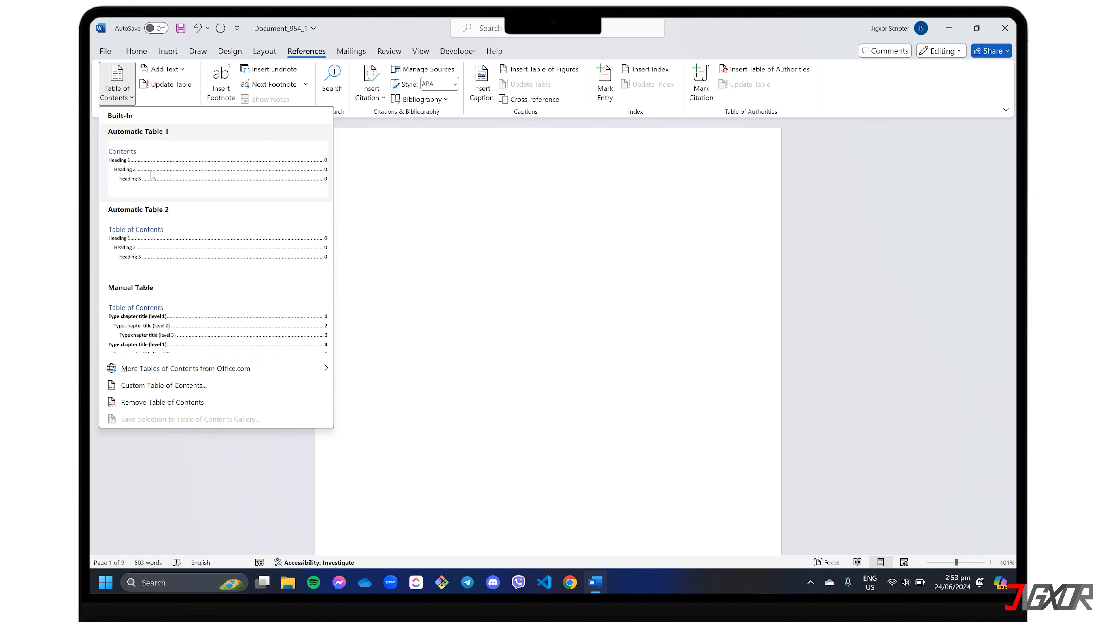
click(223, 248)
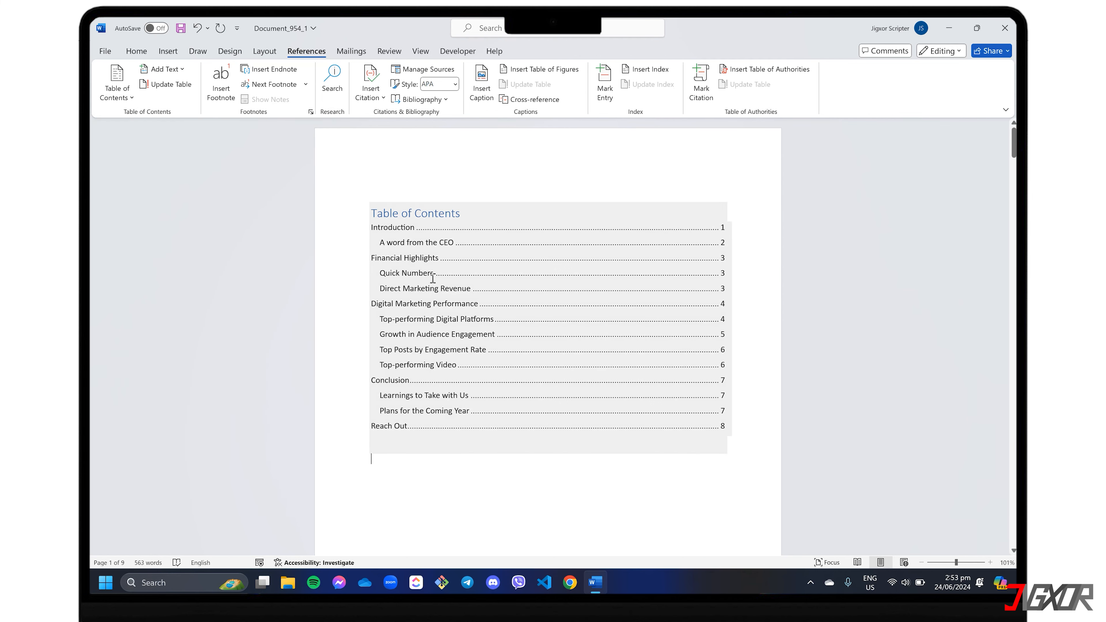
key(ctrl+z)
Set up a custom table of contents with no web hyperlinks, right-aligned page numbers and a dotted tab leader.
click(131, 97)
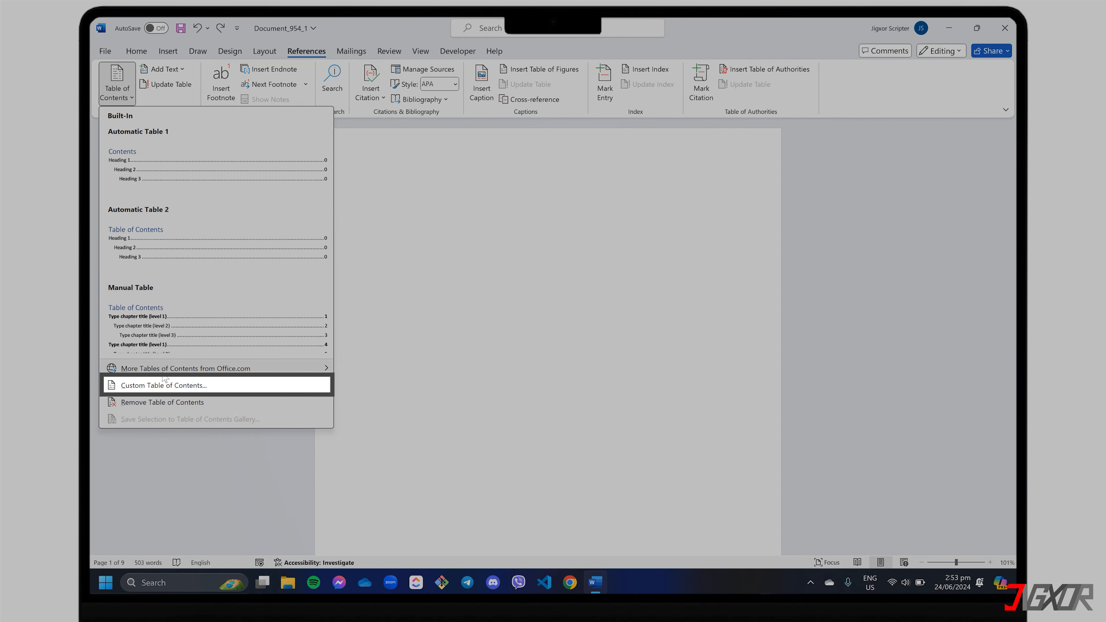
click(168, 386)
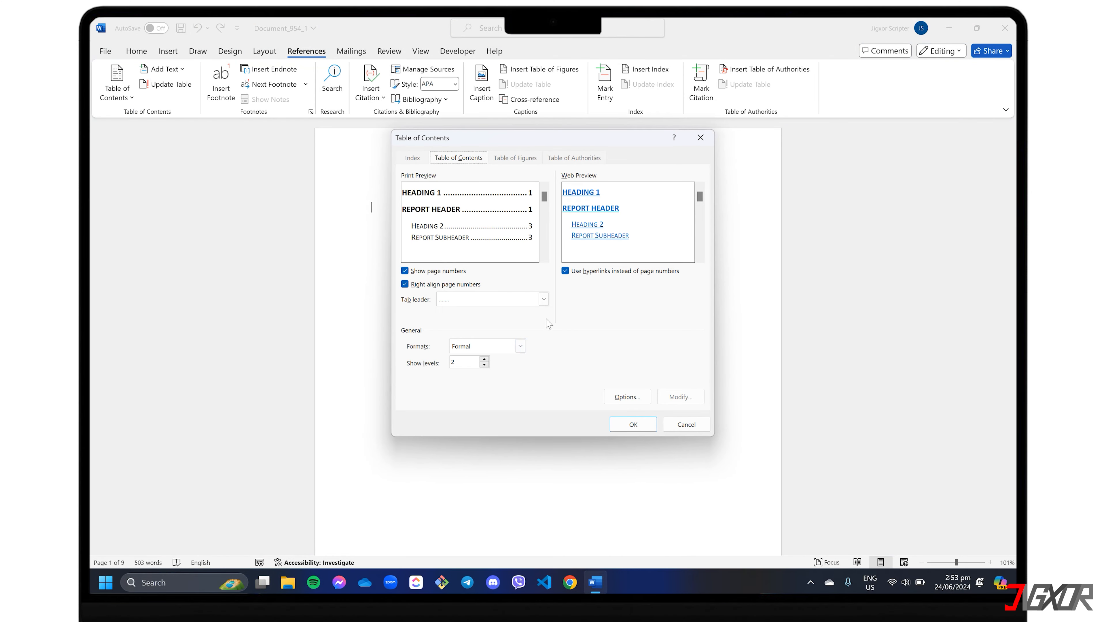
click(565, 271)
click(405, 272)
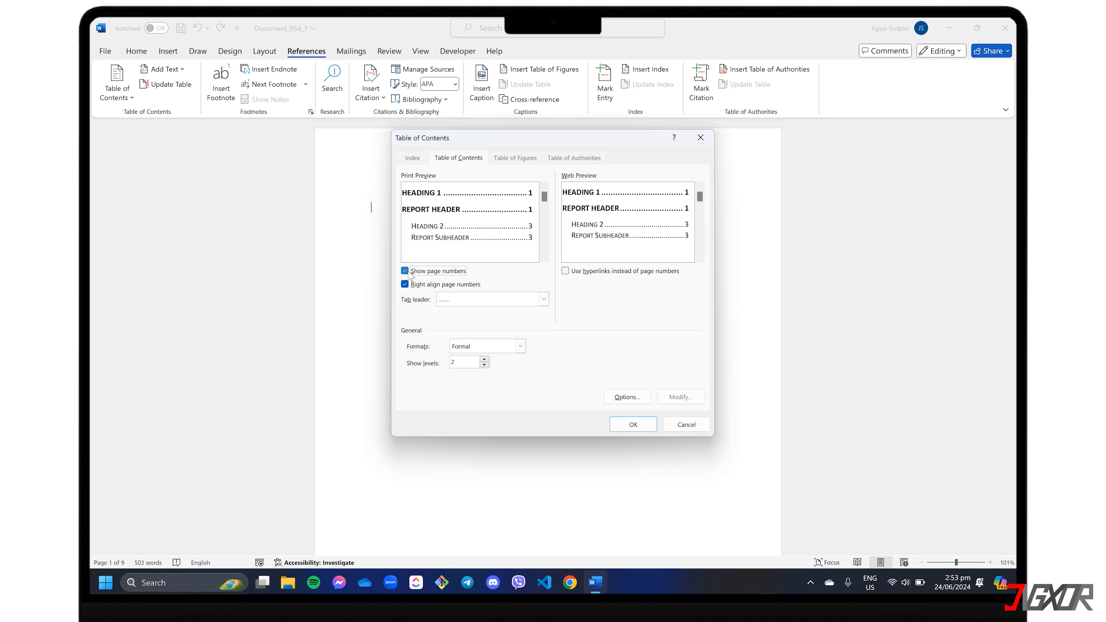
click(405, 272)
click(404, 286)
click(404, 286)
click(460, 300)
click(460, 332)
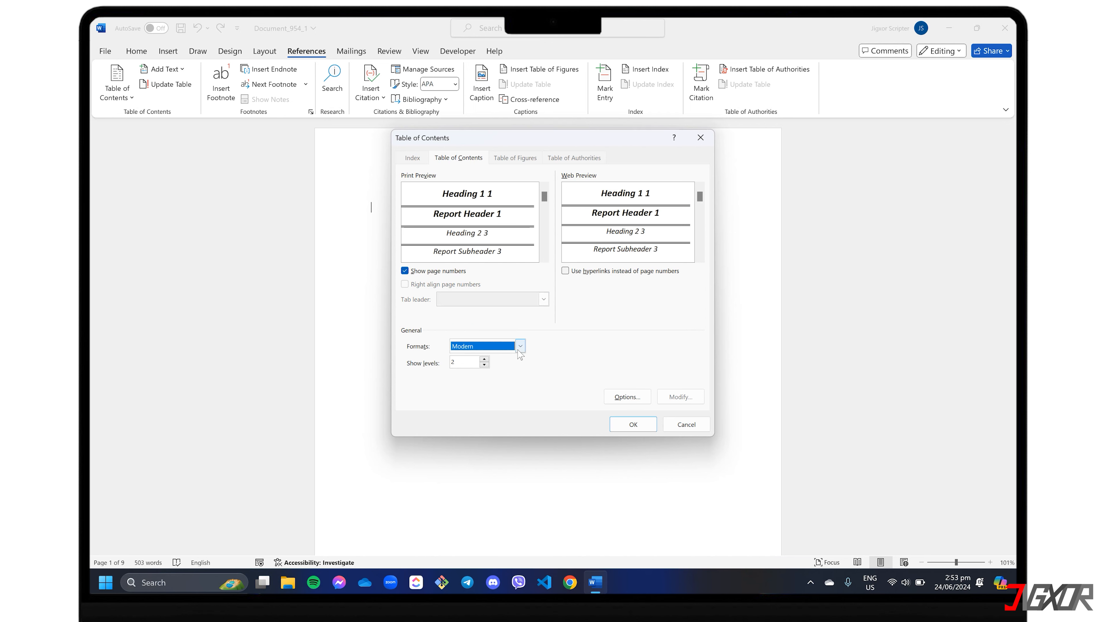
Set the table of contents to the Formal format with 2 levels and insert it on the blank first page.
click(520, 349)
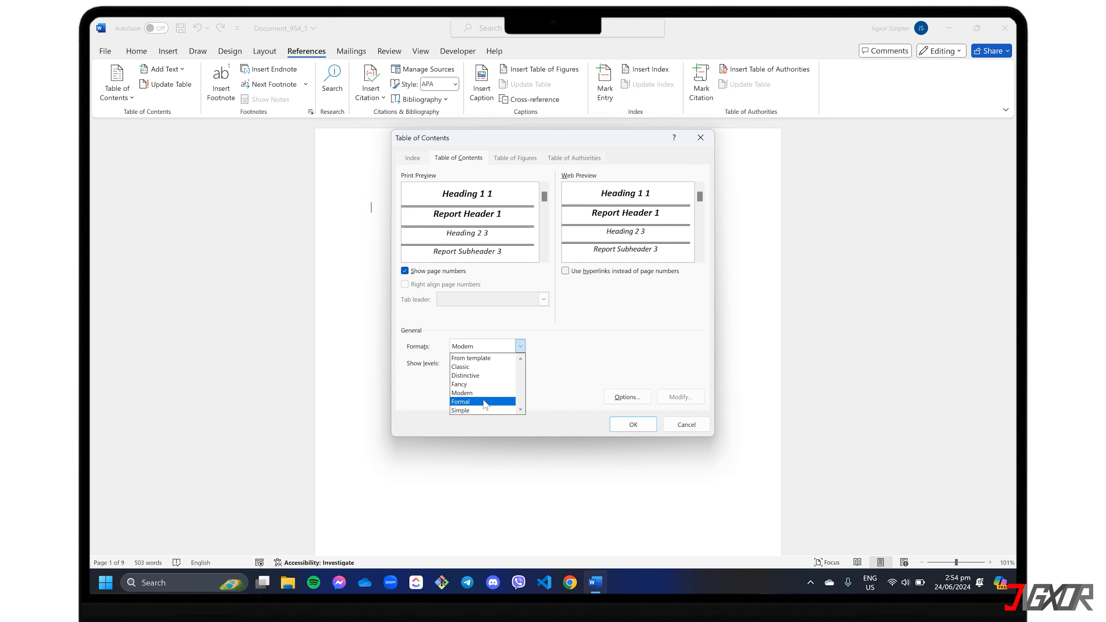
click(487, 401)
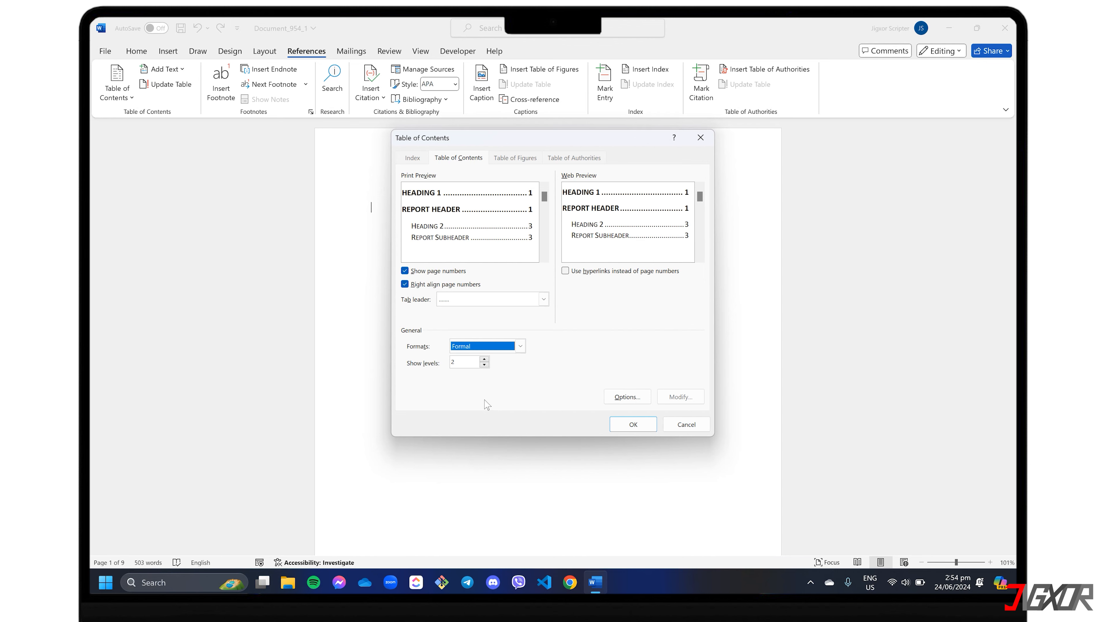
click(485, 360)
click(484, 360)
click(484, 365)
click(484, 366)
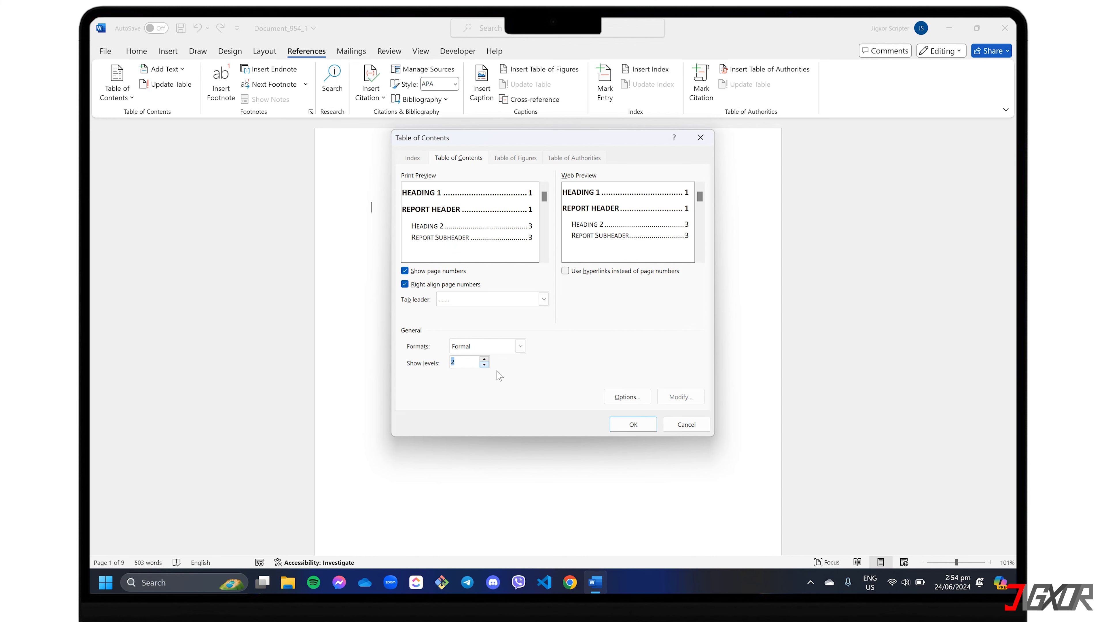
click(635, 423)
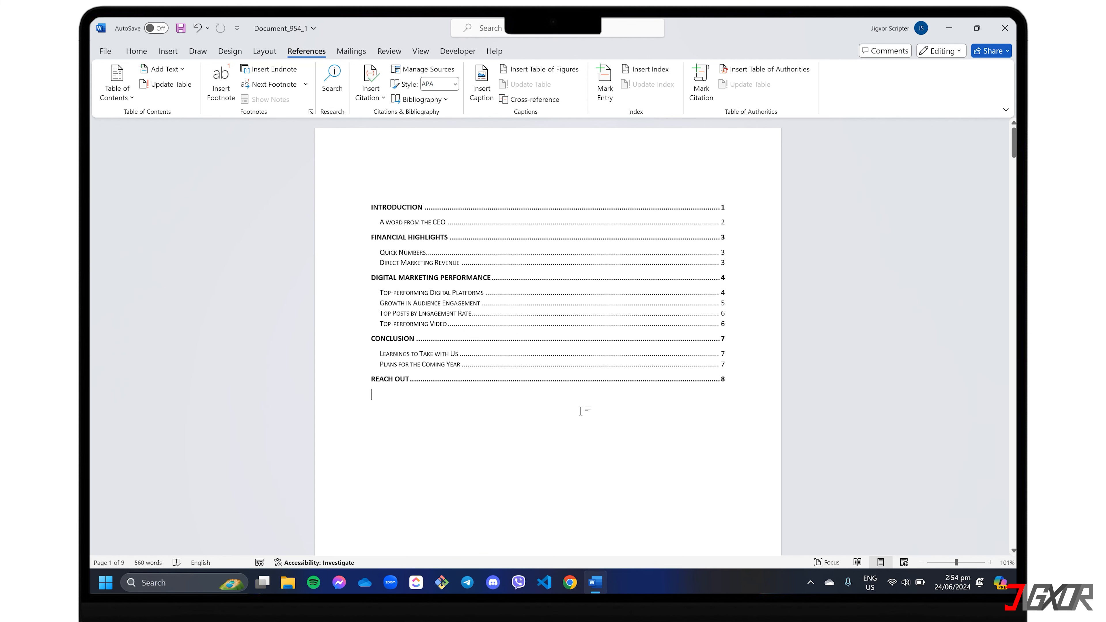
Replace the "Introduction" heading text below the report banner with "About US".
scroll(580, 411, down, 10)
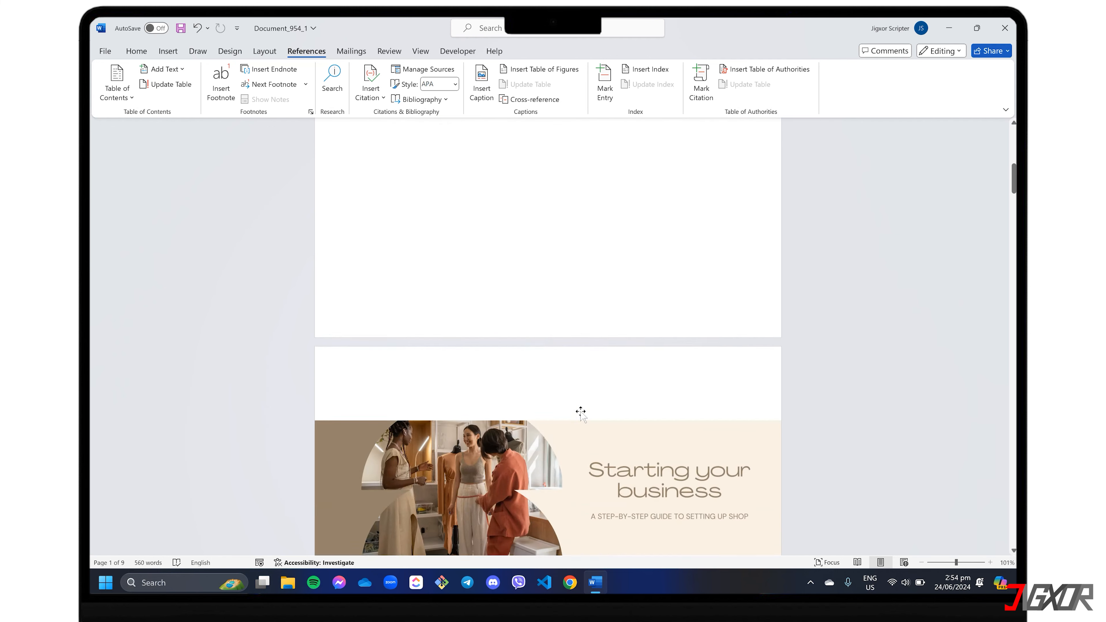
click(506, 377)
key(BackSpace)
key(BackSpace)
key(BackSpace)
key(BackSpace)
key(BackSpace)
key(BackSpace)
key(BackSpace)
key(BackSpace)
key(BackSpace)
key(BackSpace)
key(BackSpace)
key(BackSpace)
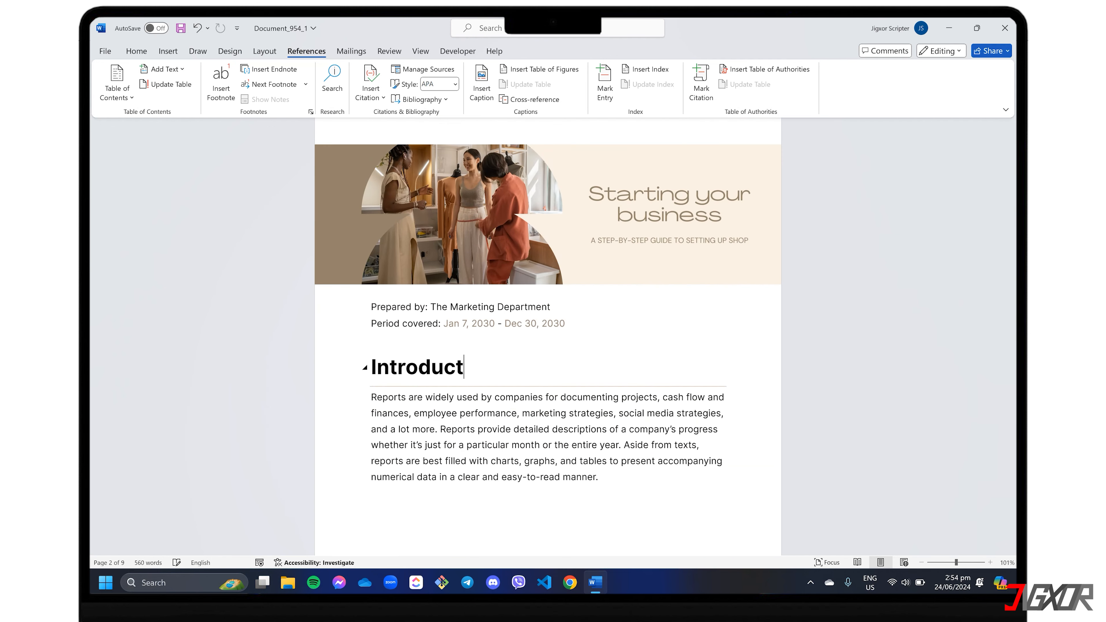
text(About US)
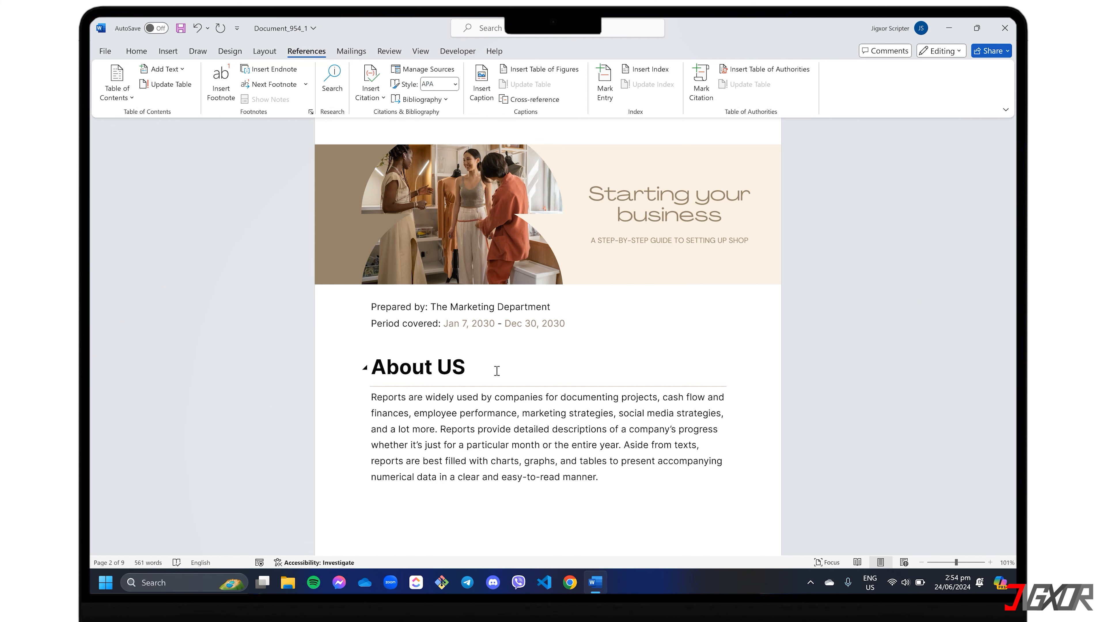
Select the table of contents on the first page and update the entire table.
scroll(496, 371, up, 10)
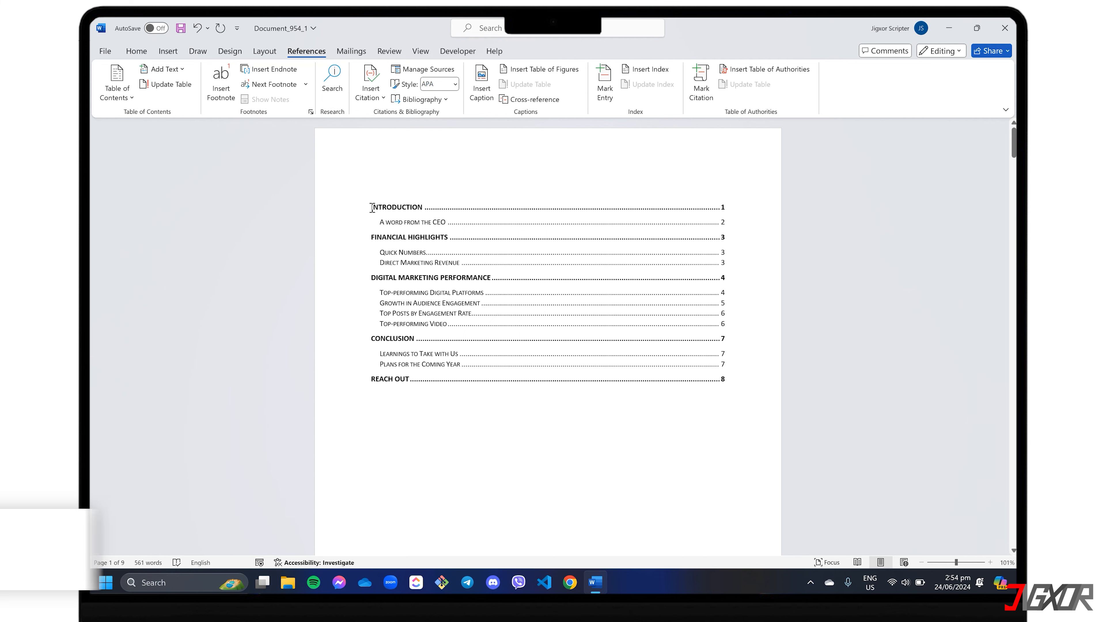
click(552, 404)
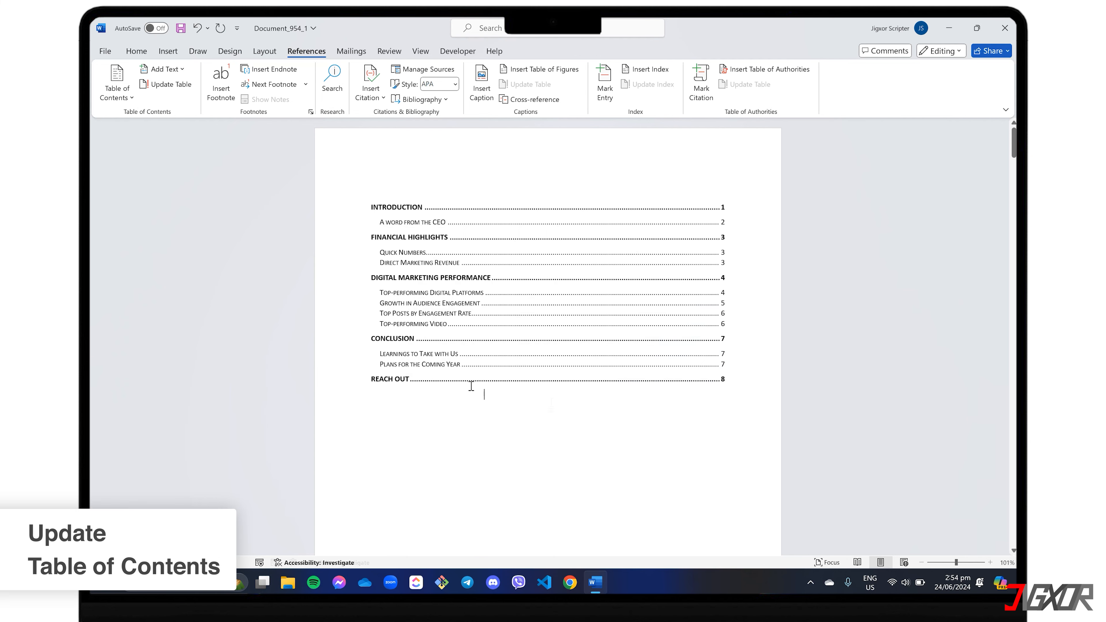
drag(479, 390, 370, 200)
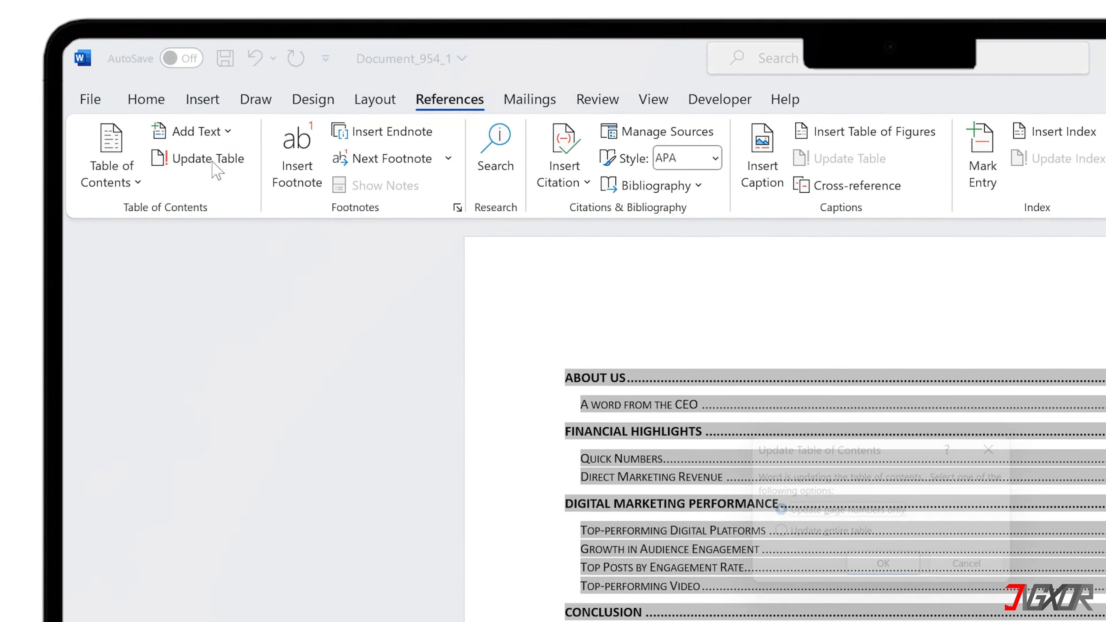
click(196, 131)
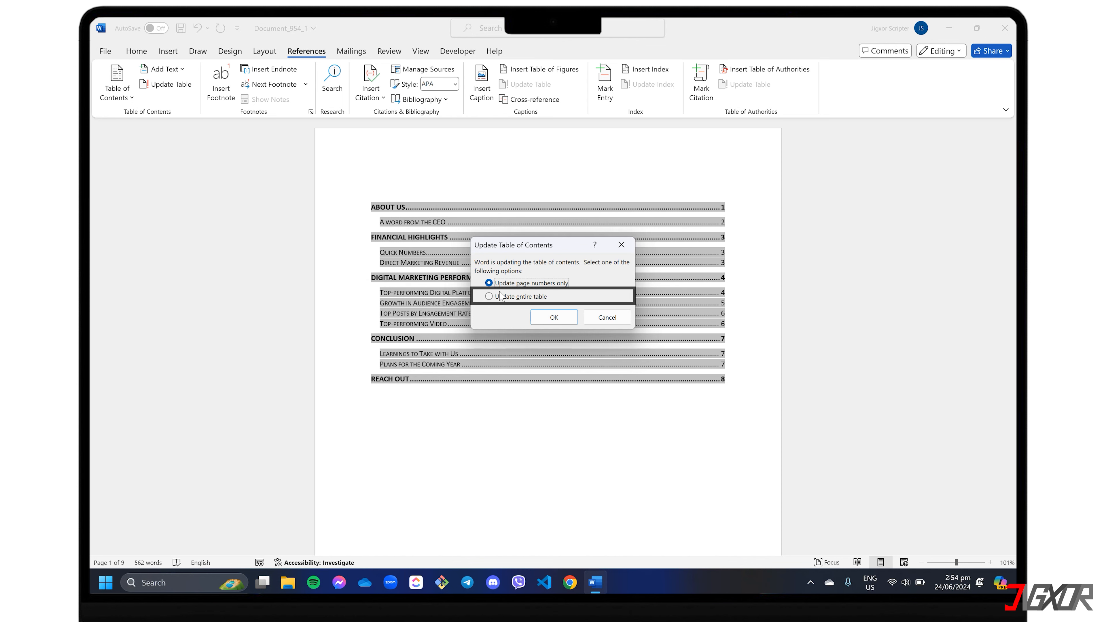
click(491, 298)
click(550, 322)
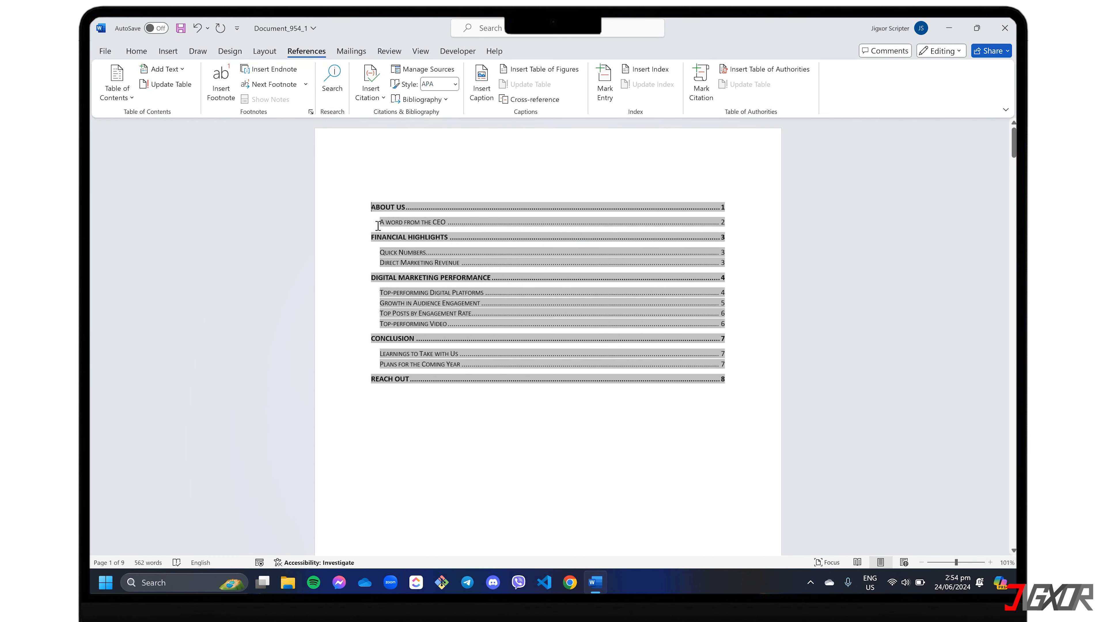
click(460, 422)
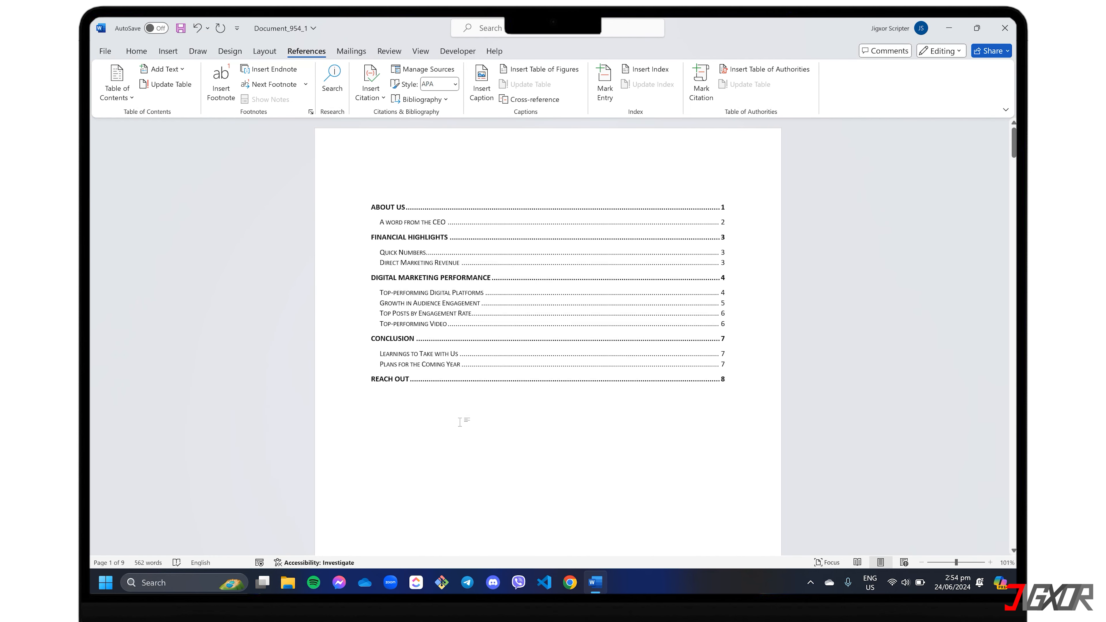
scroll(459, 421, down, 3)
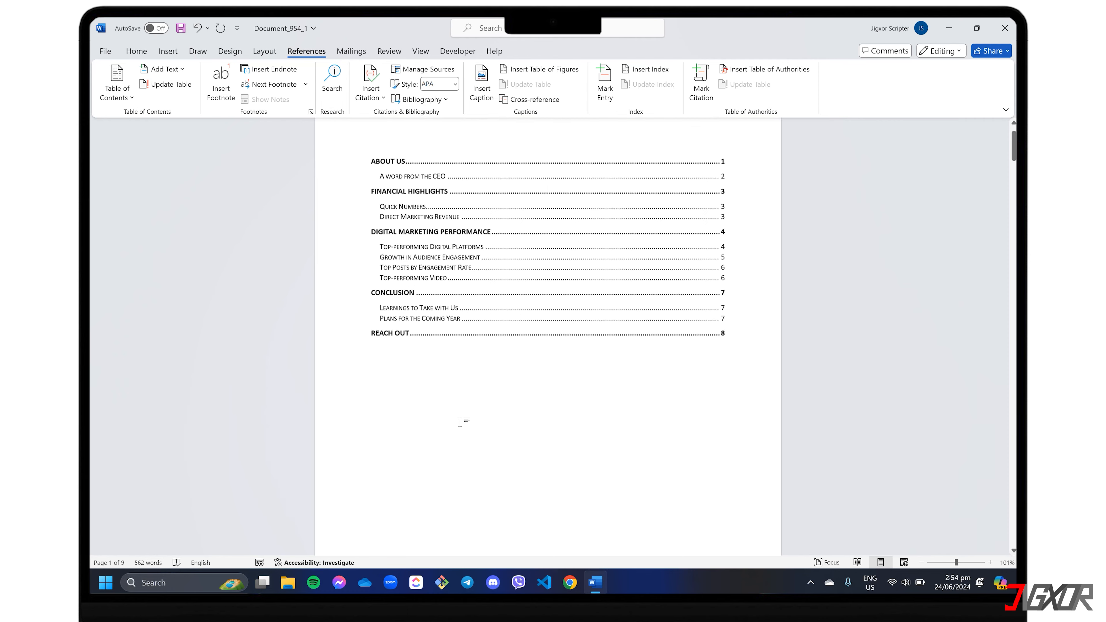